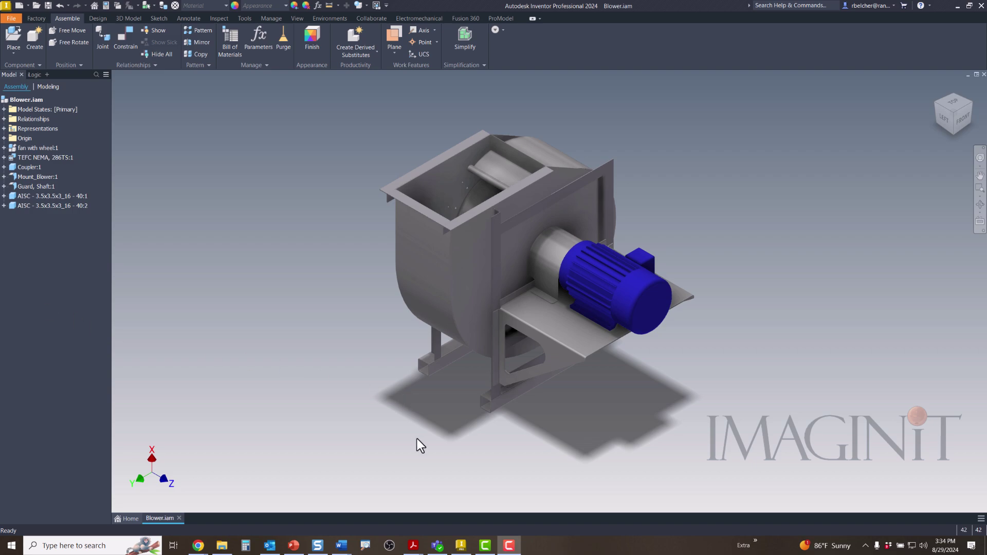
Step: Open the Blower.collaboration shared view in Autodesk Viewer from Inventor's Collaborate tab
mouse_move(473, 420)
middle_mouse_down("shift")
mouse_move(406, 399)
mouse_move(520, 379)
mouse_move(688, 399)
mouse_move(513, 379)
mouse_move(406, 390)
mouse_move(344, 381)
mouse_move(370, 363)
mouse_move(406, 382)
mouse_move(578, 379)
mouse_move(438, 379)
mouse_move(415, 392)
mouse_move(419, 399)
middle_mouse_up("shift")
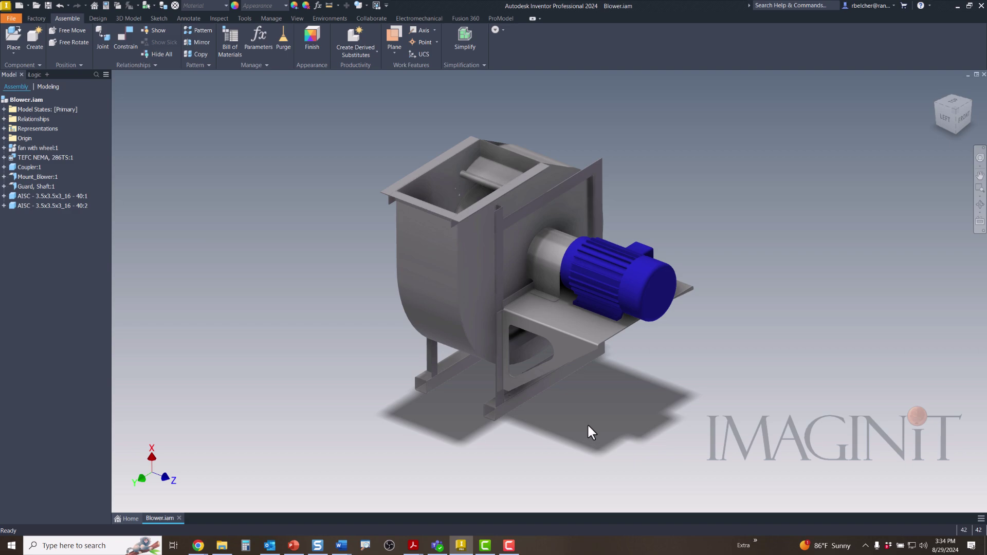
left_click(372, 18)
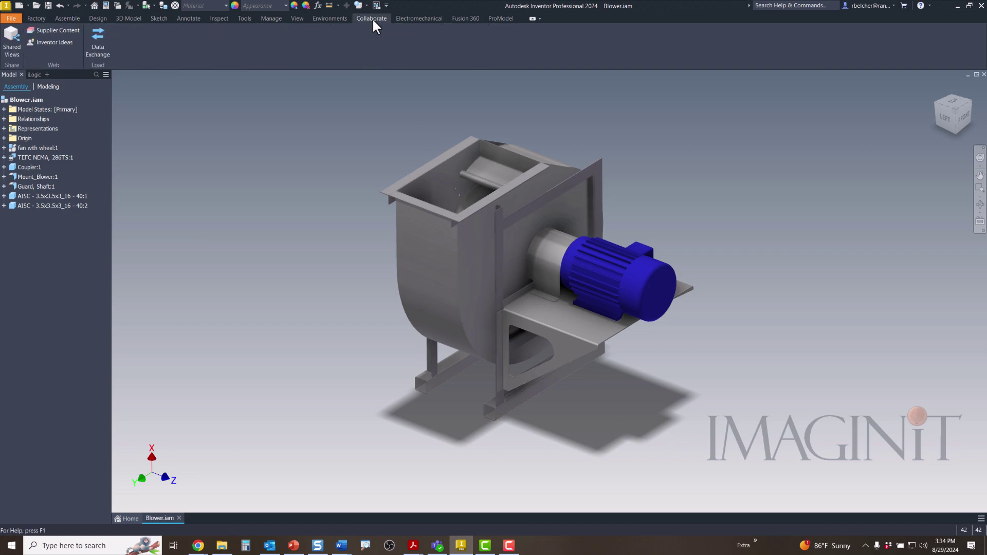
left_click(11, 41)
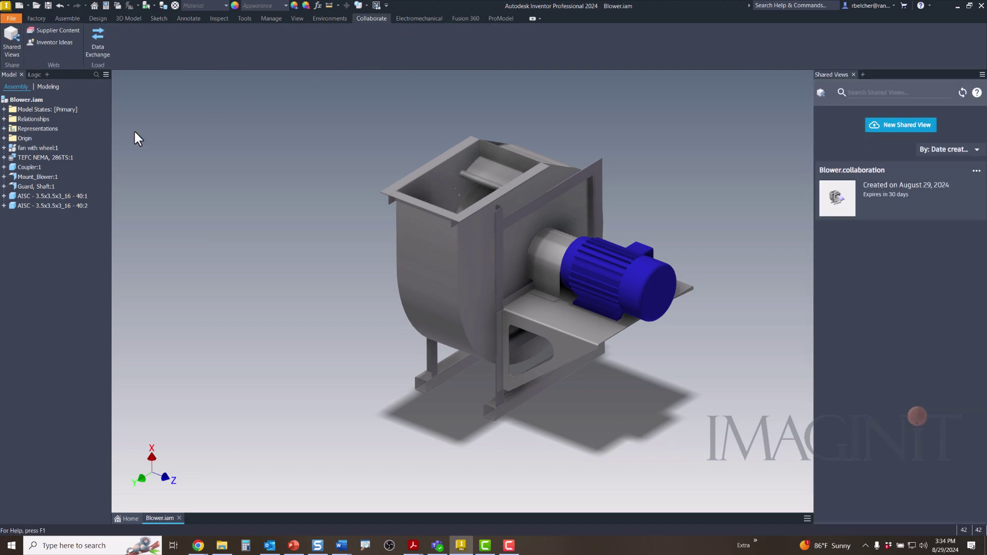
left_click(856, 209)
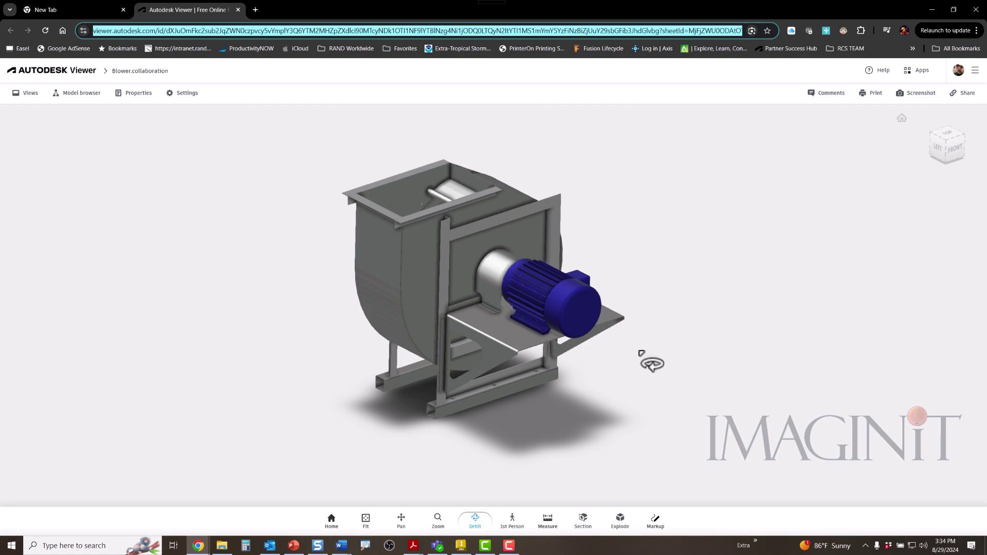
Step: Explode the shared blower into its separate parts in Autodesk Viewer, then reassemble it
left_click_drag(453, 428, 561, 368)
scroll(569, 377, "down", 3)
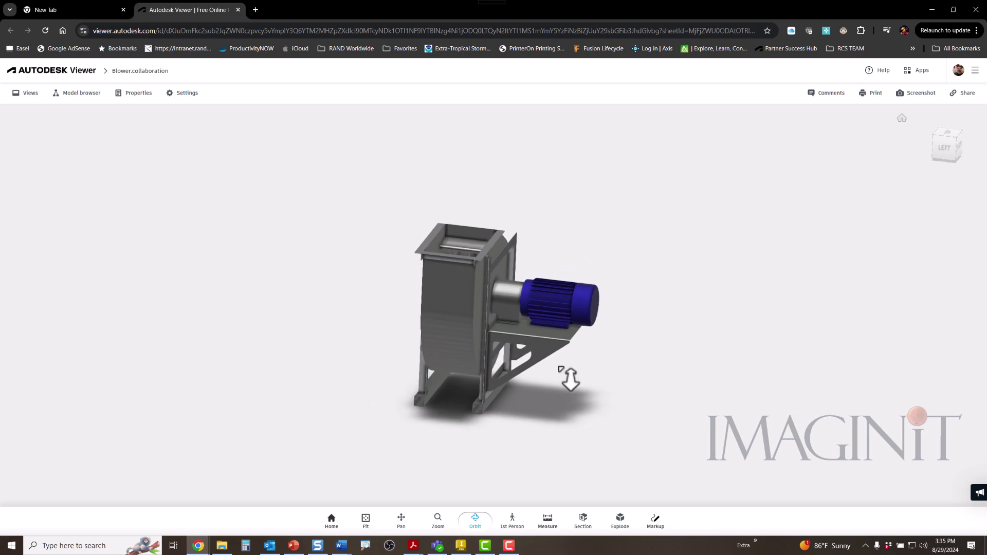
left_click(621, 520)
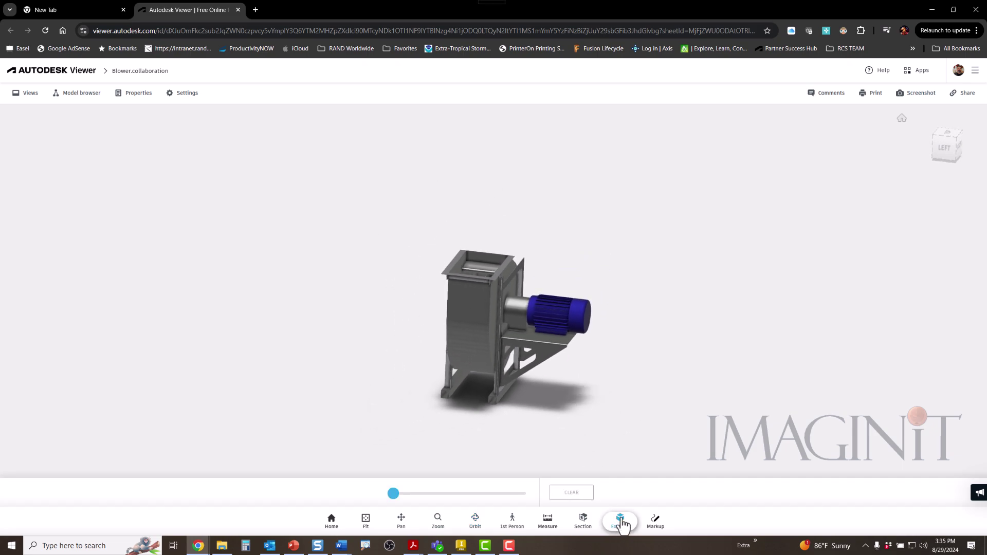
left_click_drag(397, 494, 525, 495)
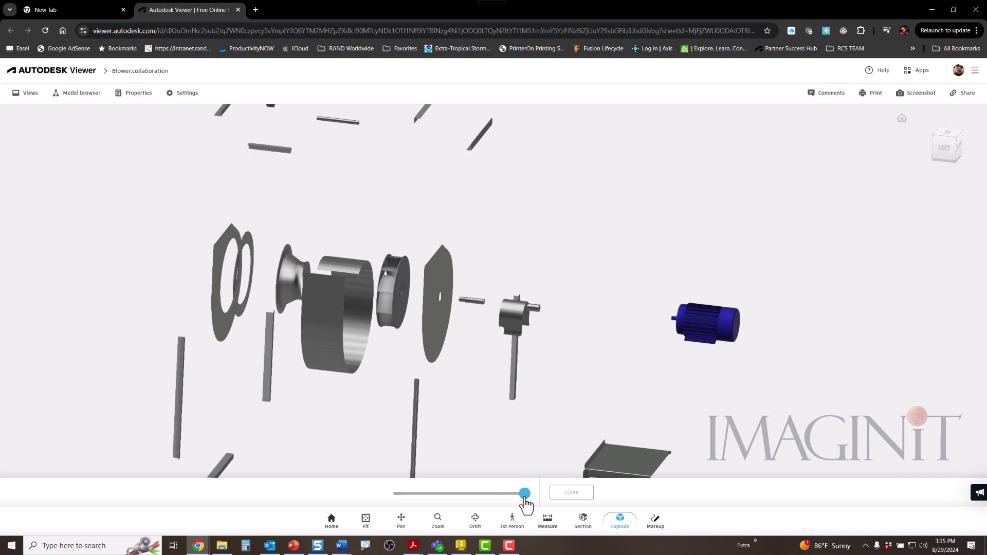
left_click(574, 495)
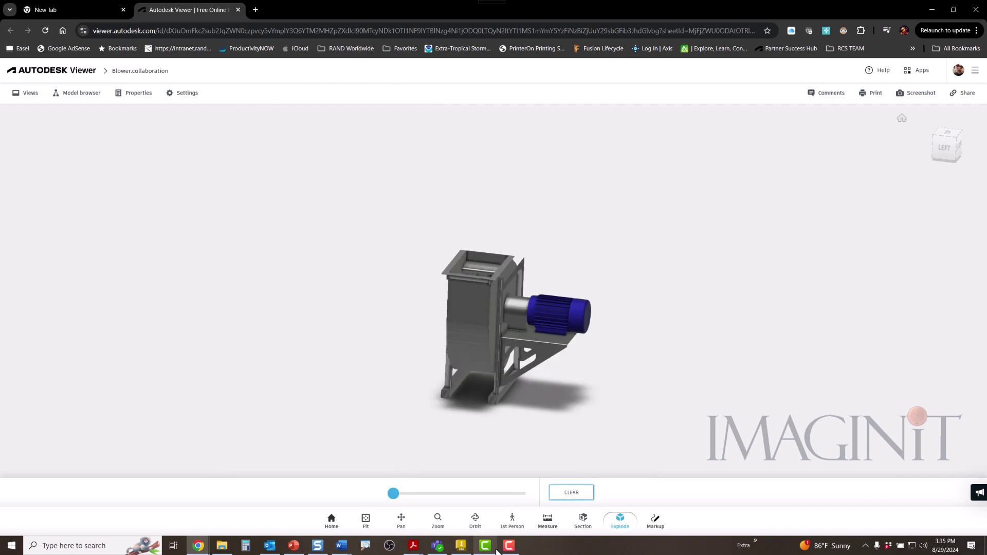
Step: Switch back to the Blower.iam assembly in Inventor and close the Shared Views panel
left_click(461, 547)
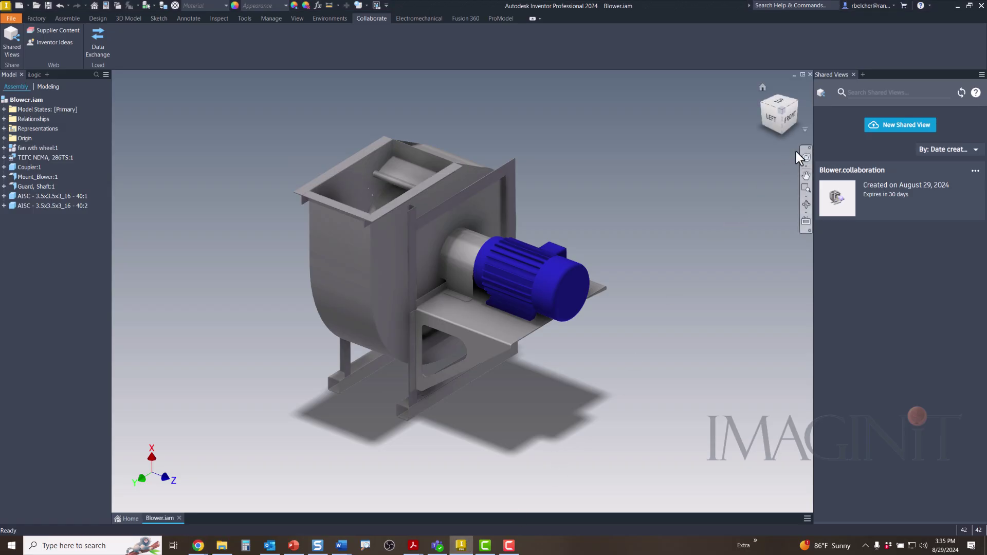
left_click(853, 74)
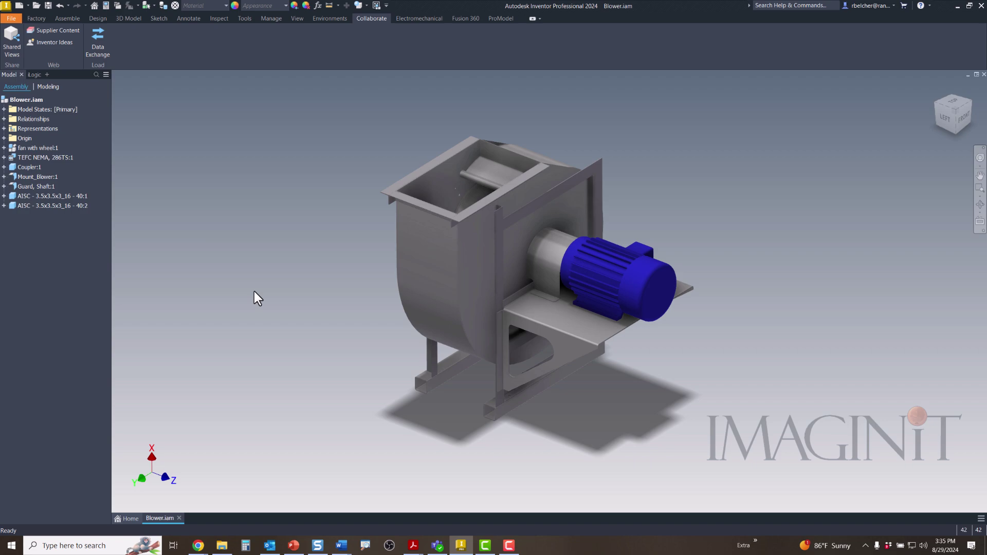
Step: In Simplify, replace the whole blower with one 58.000 × 55.750 × 55.341 in bounding box
left_click(67, 18)
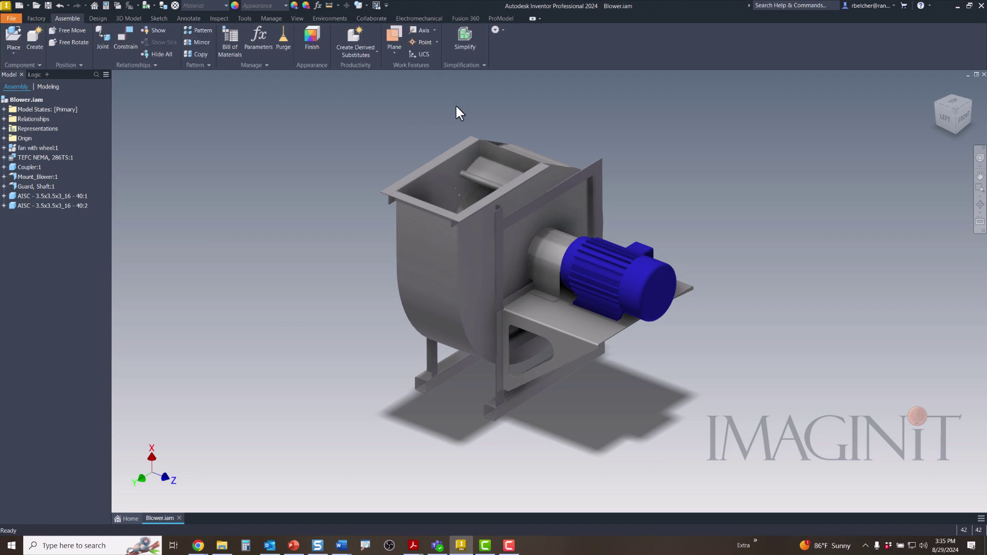
left_click(468, 40)
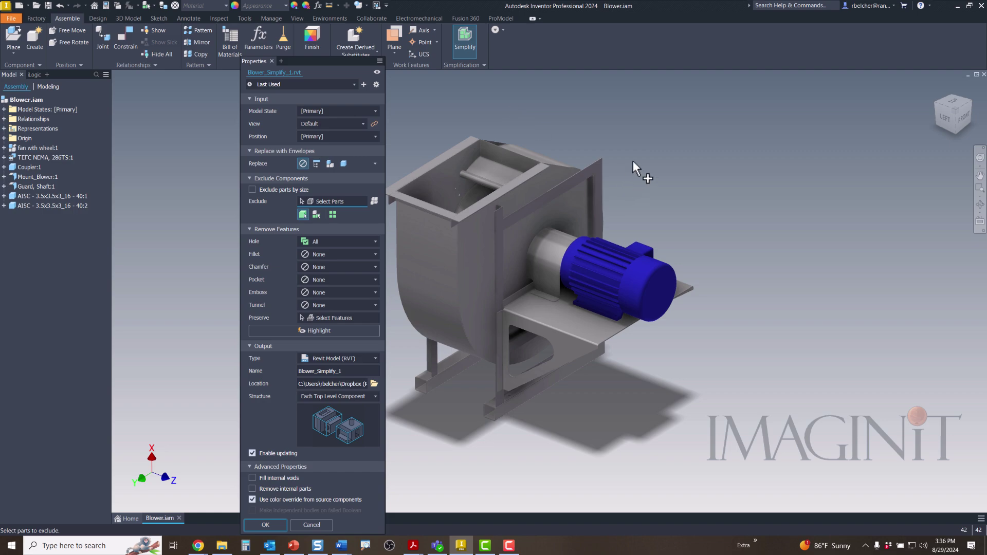
middle_click_drag(633, 161, 718, 167)
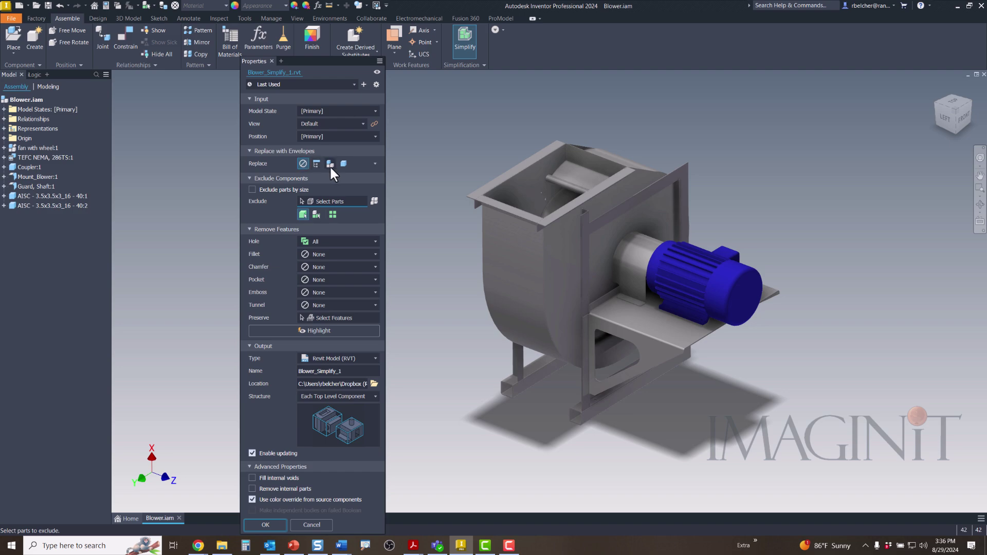
left_click(316, 166)
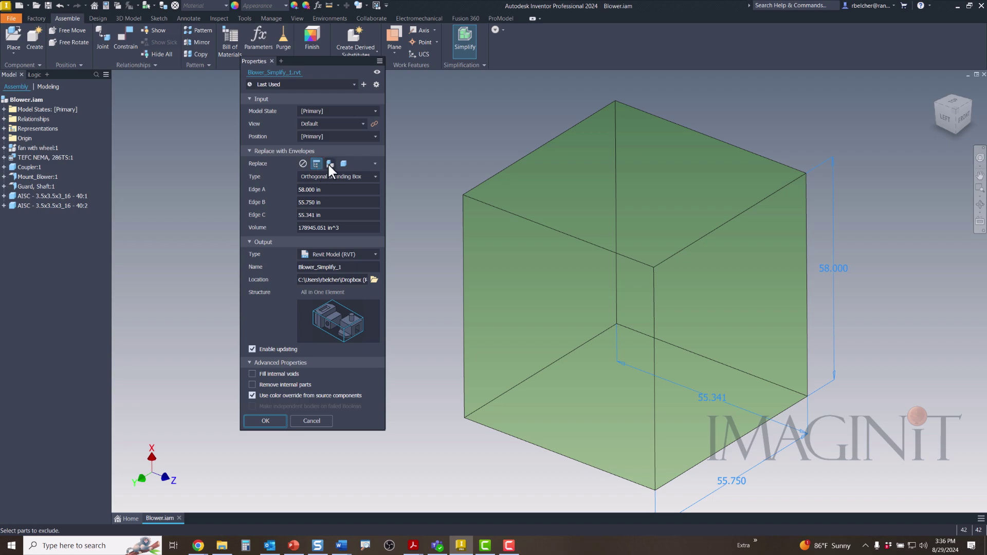
Step: Preview per-component and per-part envelopes, then cancel Simplify without changing Blower.iam
left_click(330, 163)
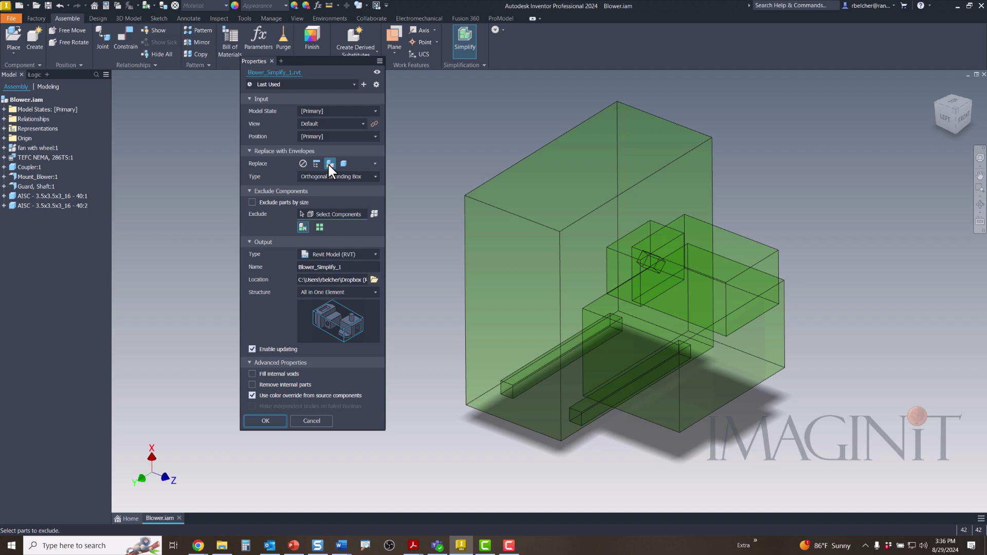
left_click(344, 164)
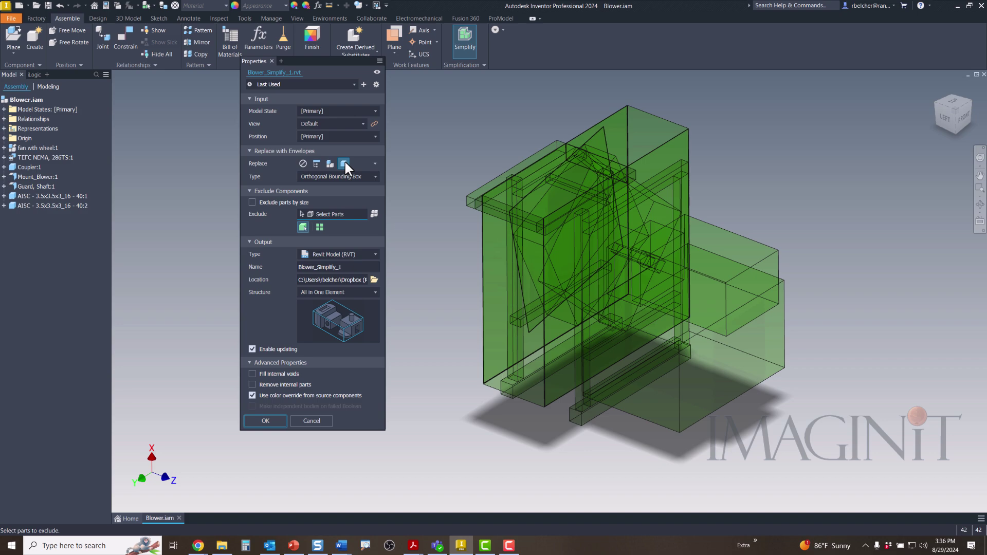
left_click(317, 423)
middle_click_drag(453, 418, 446, 420)
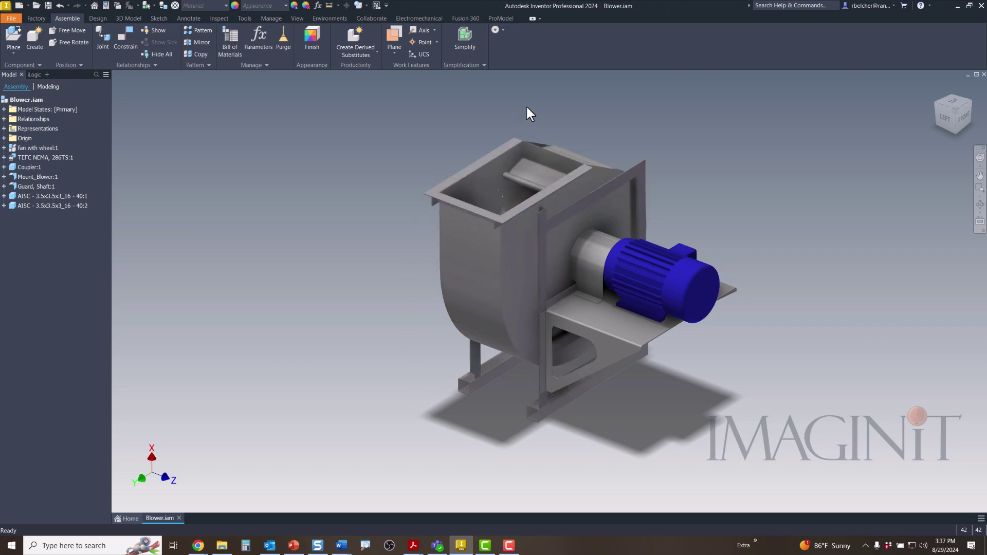
Step: Show the Simplification drop-down with Simplify View, Define Envelopes and Create Simplified Part
left_click(478, 65)
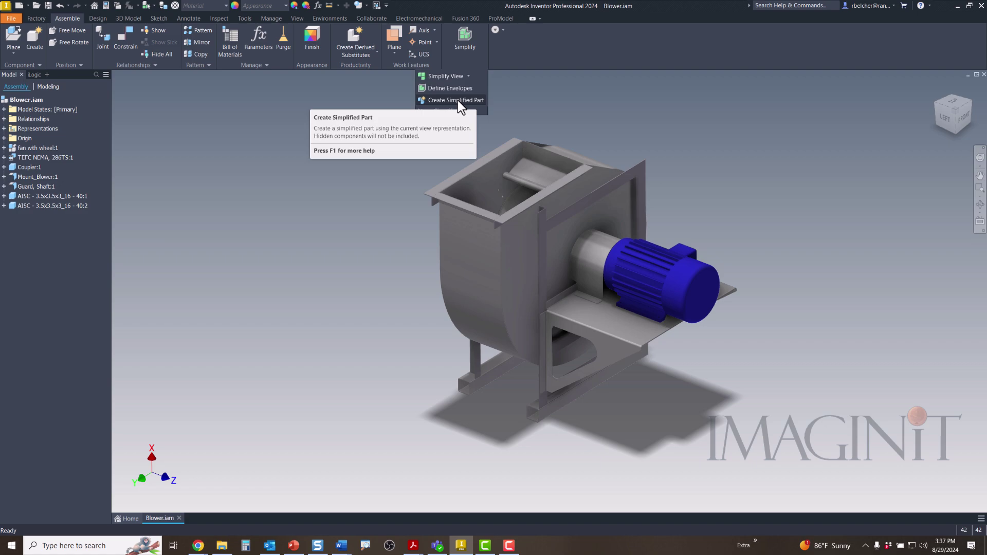
Step: Start Simplify View and include the motor, three frame members, shaft guard and mounting plate
left_click(443, 76)
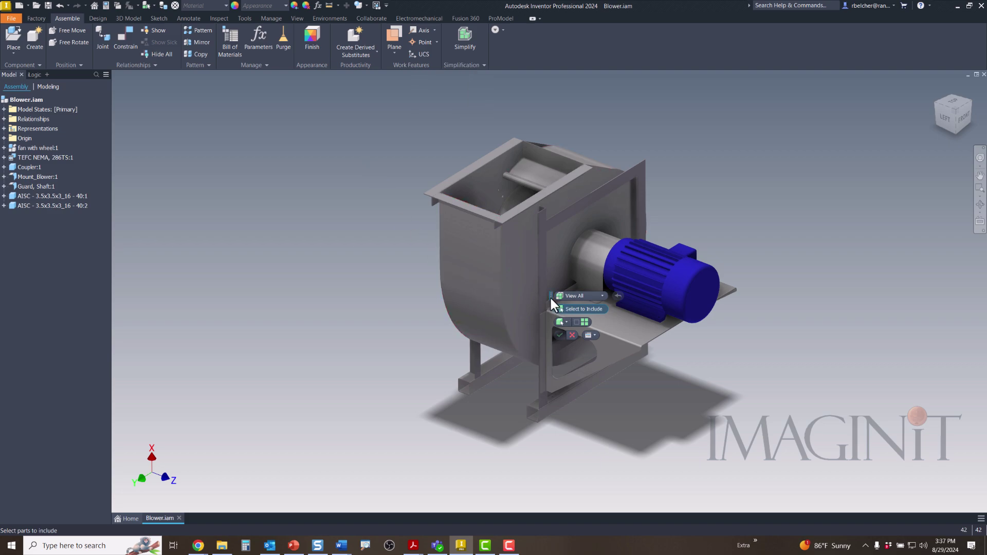
left_click_drag(551, 296, 313, 246)
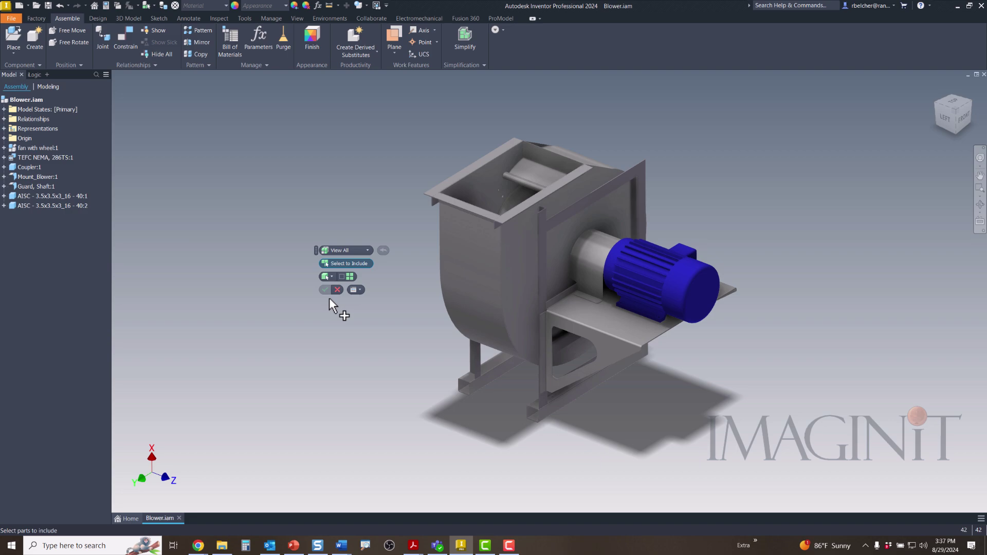
left_click(677, 264)
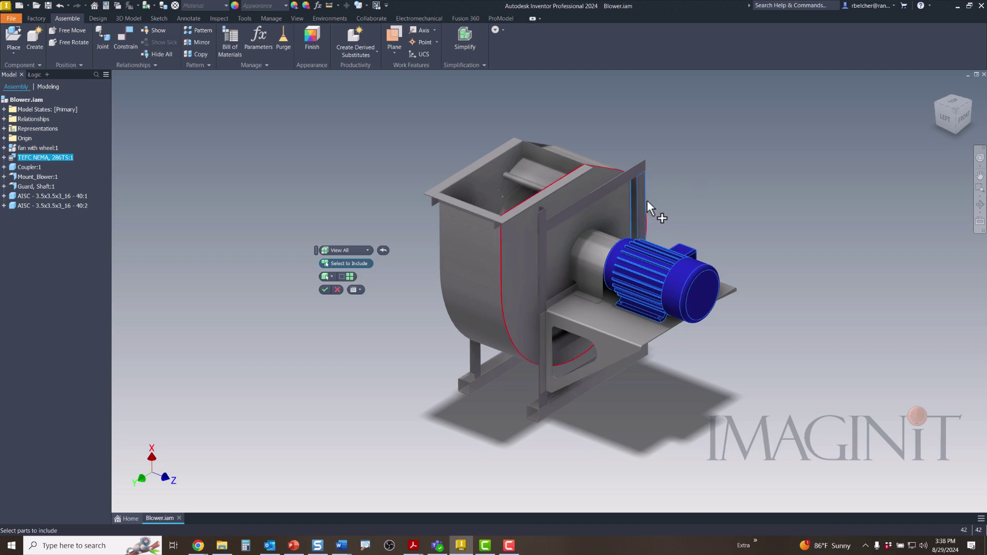
left_click(642, 165)
left_click(545, 243)
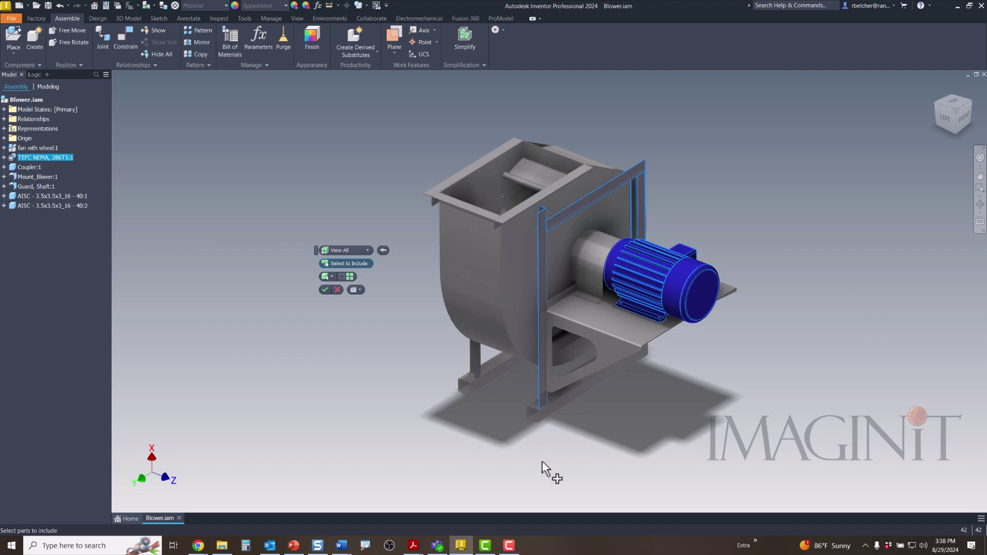
left_click(551, 406)
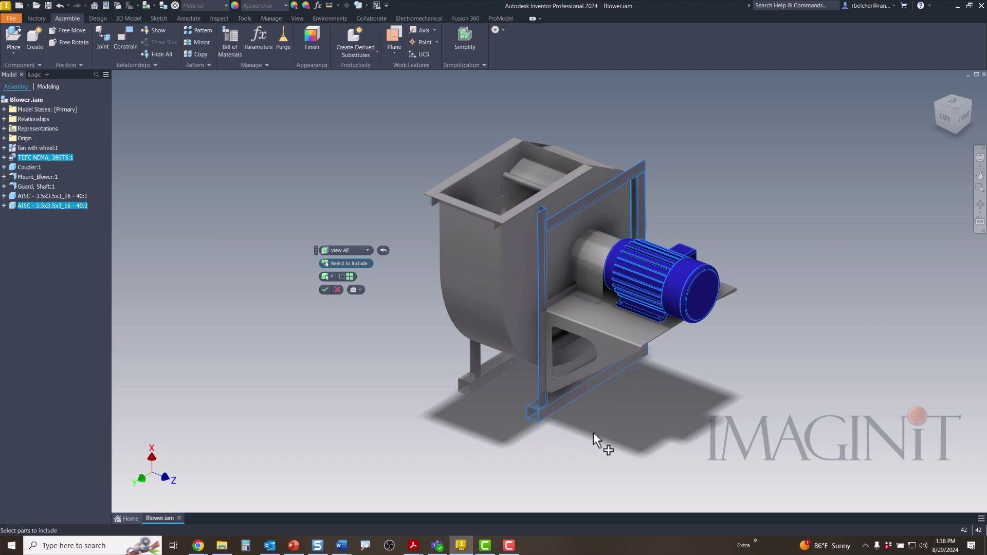
left_click(596, 255)
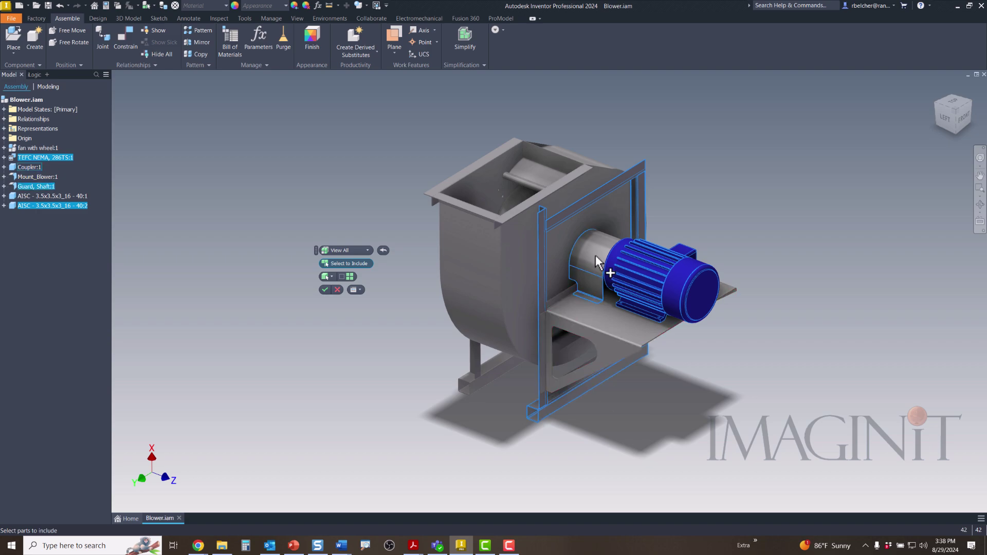
left_click(625, 346)
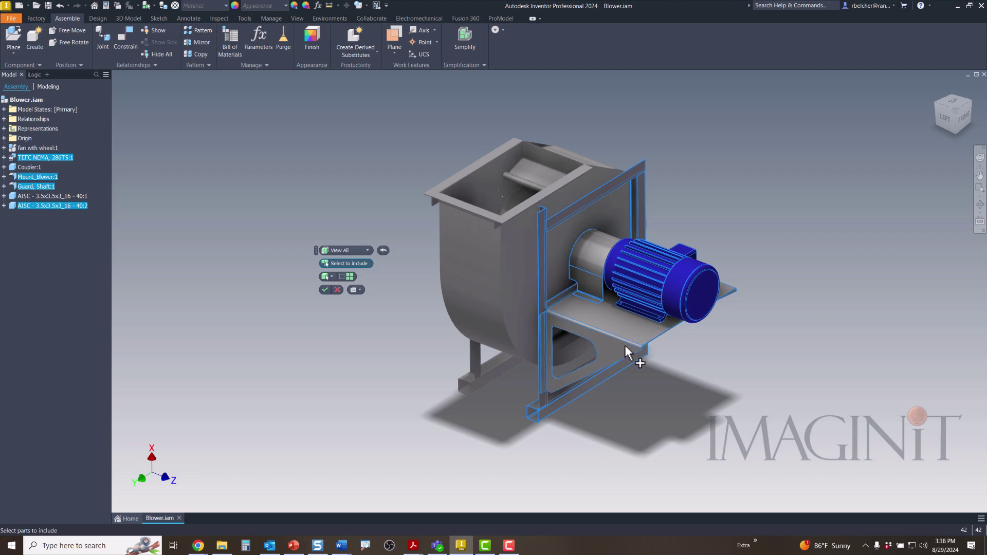
middle_click_drag(693, 444, 659, 424, "shift")
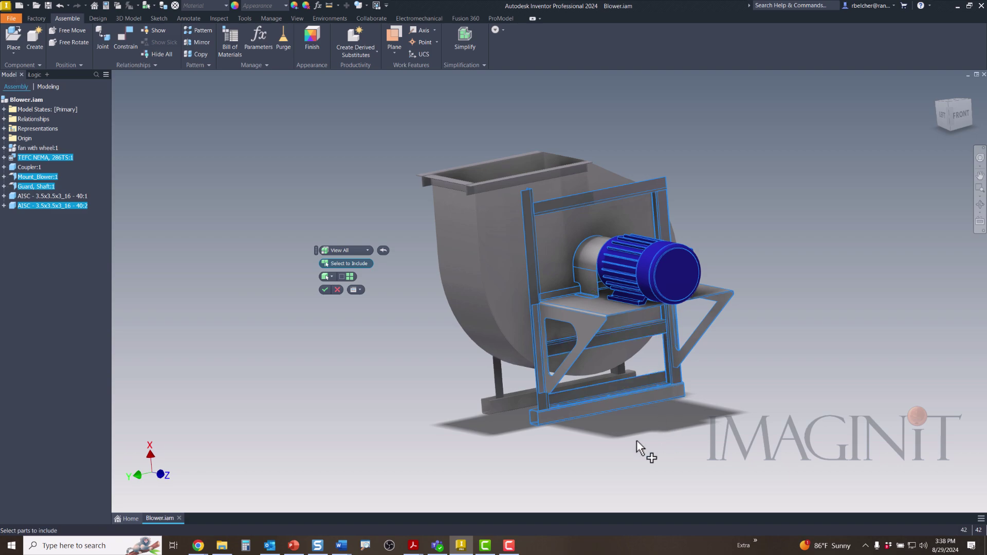
Step: Turn on Select All Occurrences and add the front base member, front legs and cross brace
mouse_move(638, 437)
middle_mouse_down("shift")
mouse_move(641, 411)
mouse_move(663, 430)
mouse_move(763, 425)
mouse_move(780, 436)
mouse_move(758, 446)
middle_mouse_up("shift")
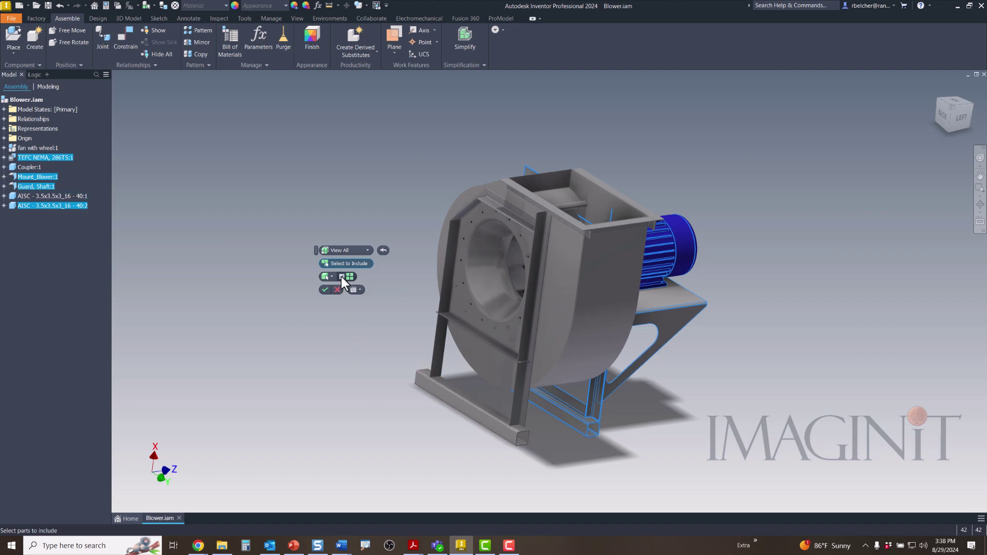
left_click(342, 277)
left_click(592, 431)
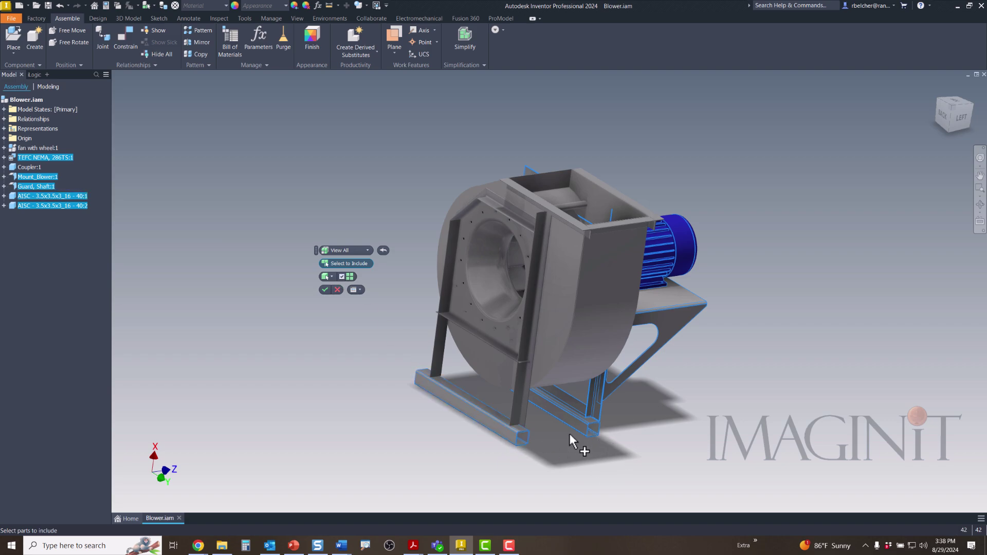
left_click(517, 406)
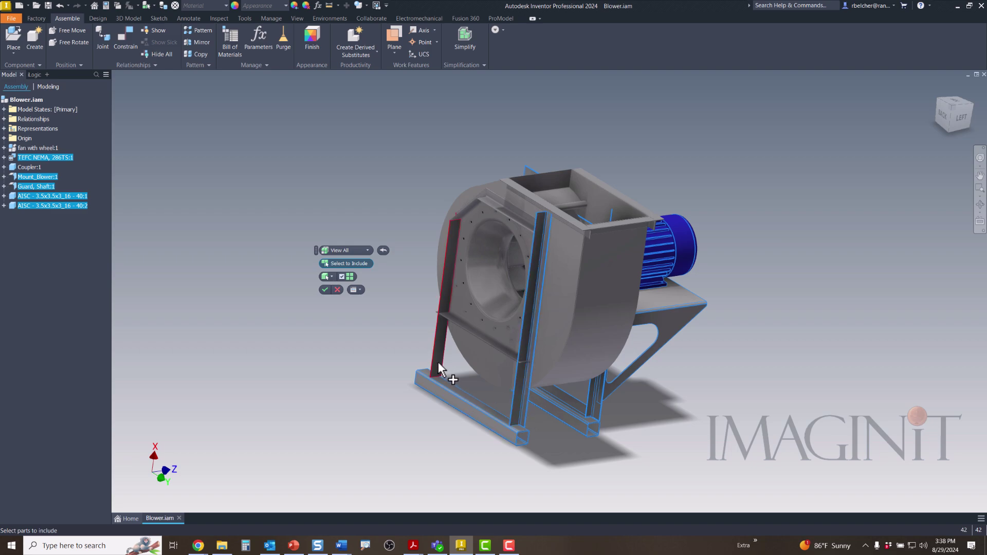
left_click(449, 330)
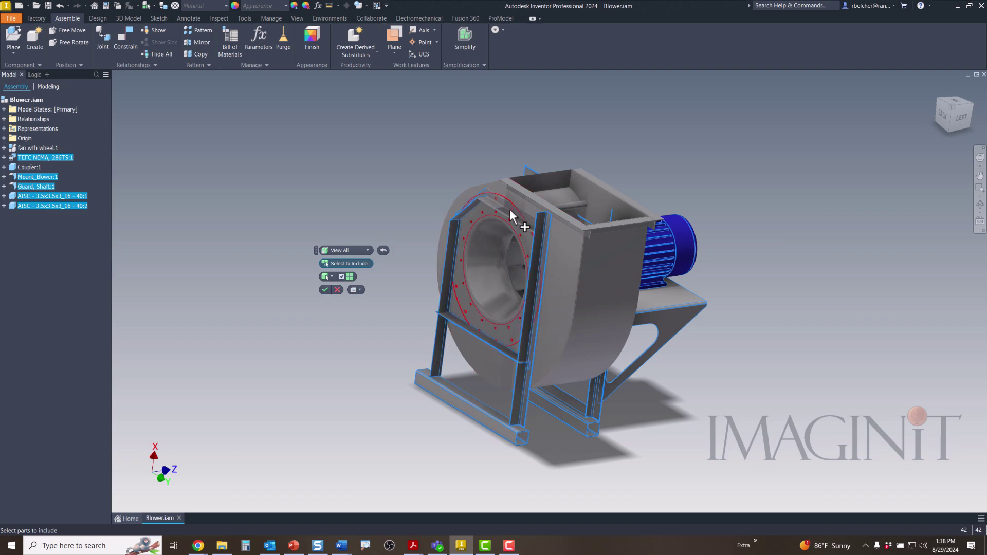
Step: Add the top-left, right and front top angle members plus the blower housing
left_click(526, 220)
left_click(638, 221)
left_click(584, 234)
mouse_move(679, 190)
middle_mouse_down("shift")
mouse_move(710, 172)
mouse_move(650, 174)
mouse_move(562, 152)
mouse_move(555, 187)
middle_mouse_up("shift")
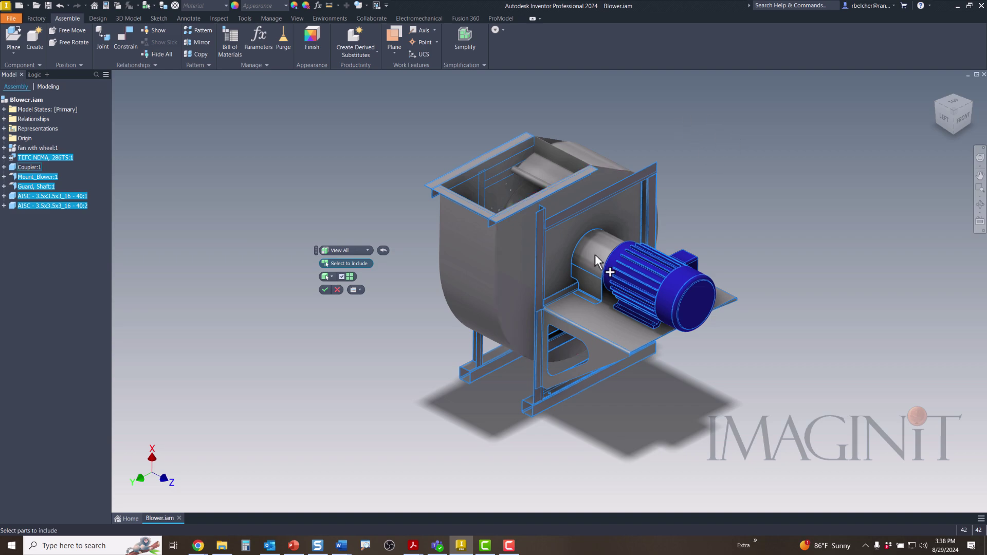
left_click(514, 252)
Step: Apply Simple View1, then restart and cancel Simplify View and dismiss the Save Reminder
left_click(324, 290)
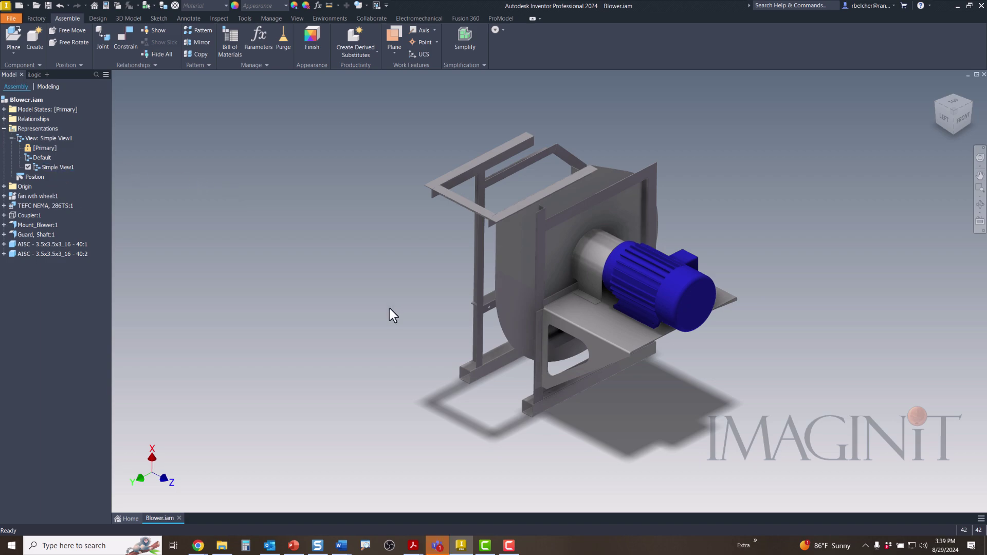
left_click(470, 65)
left_click(444, 75)
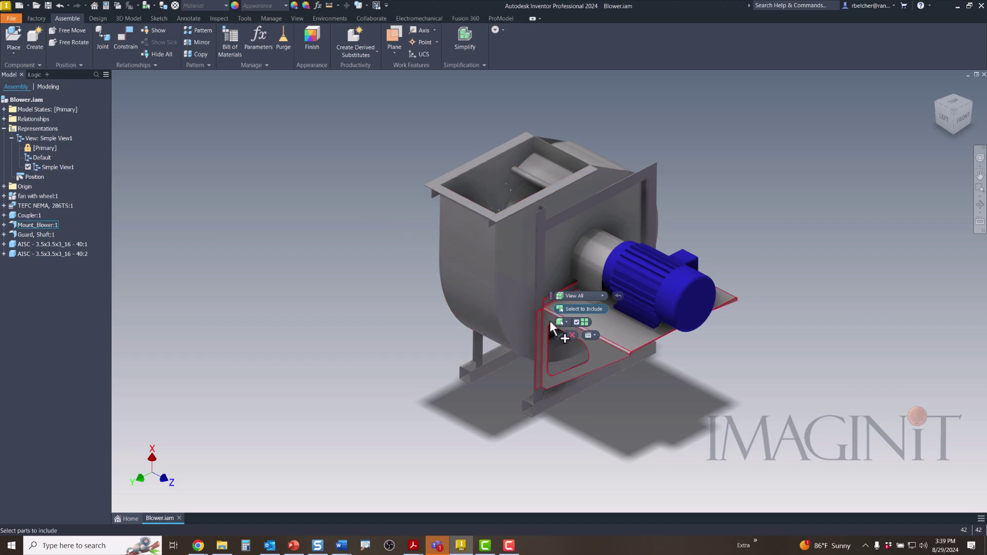
left_click(572, 336)
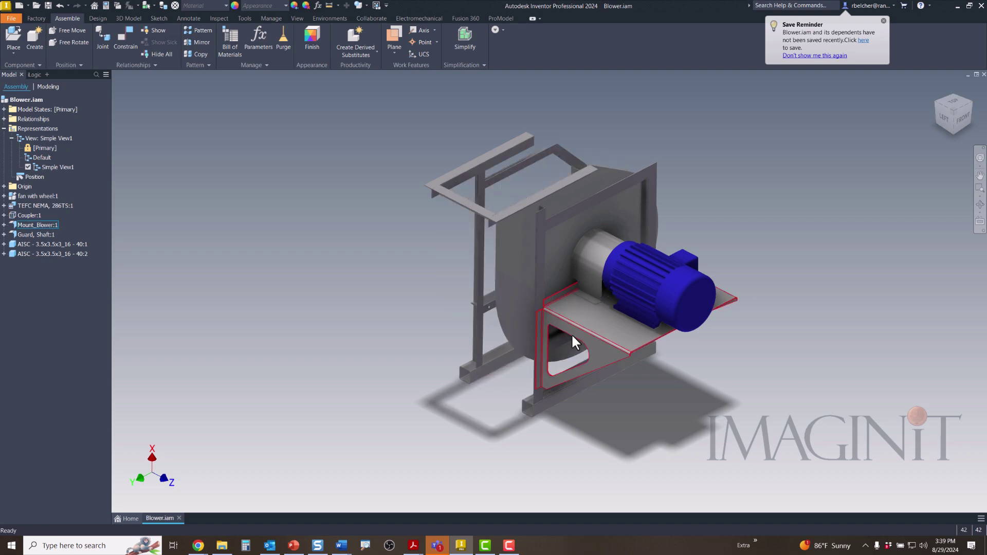
left_click(885, 21)
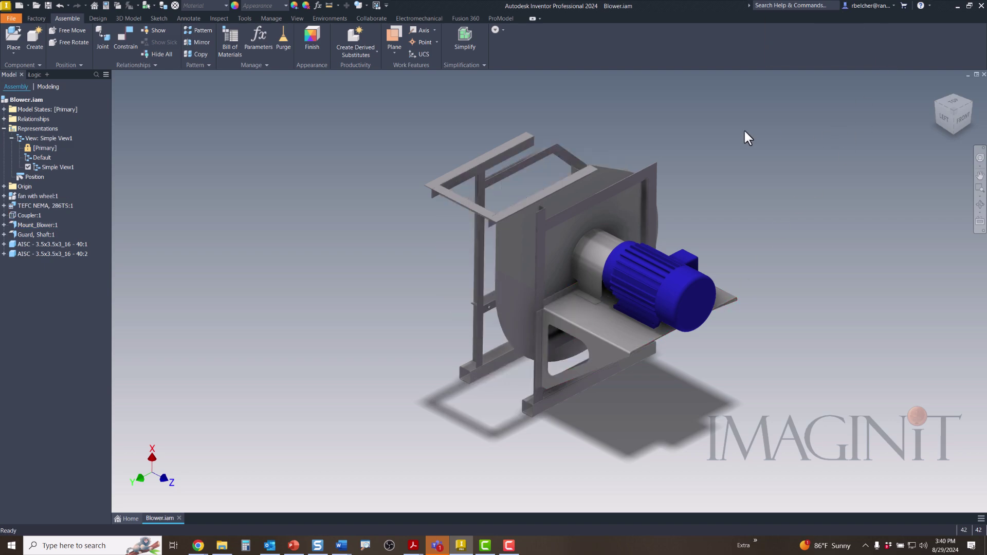
left_click(479, 63)
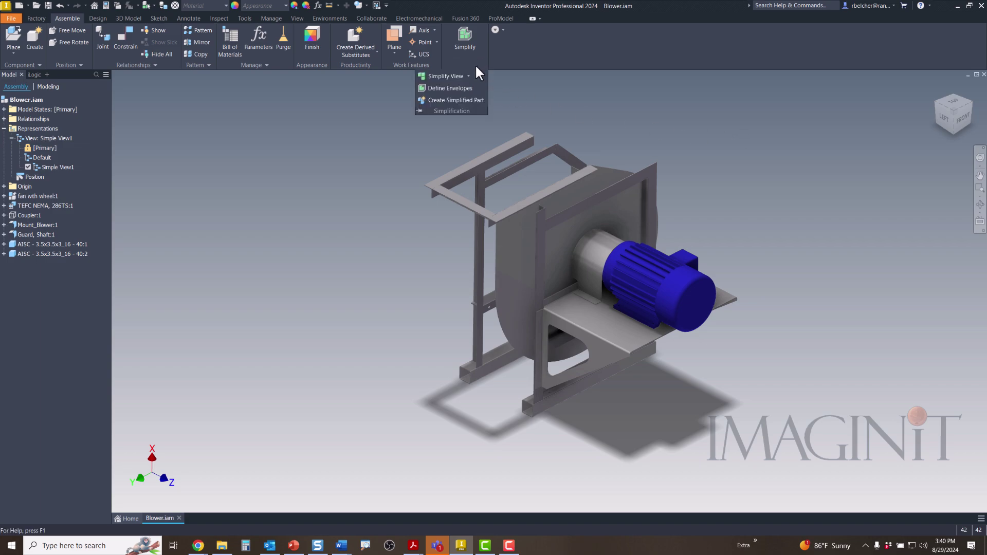
Step: Start Define Envelopes with the Bounding Box envelope shape selected
left_click(452, 87)
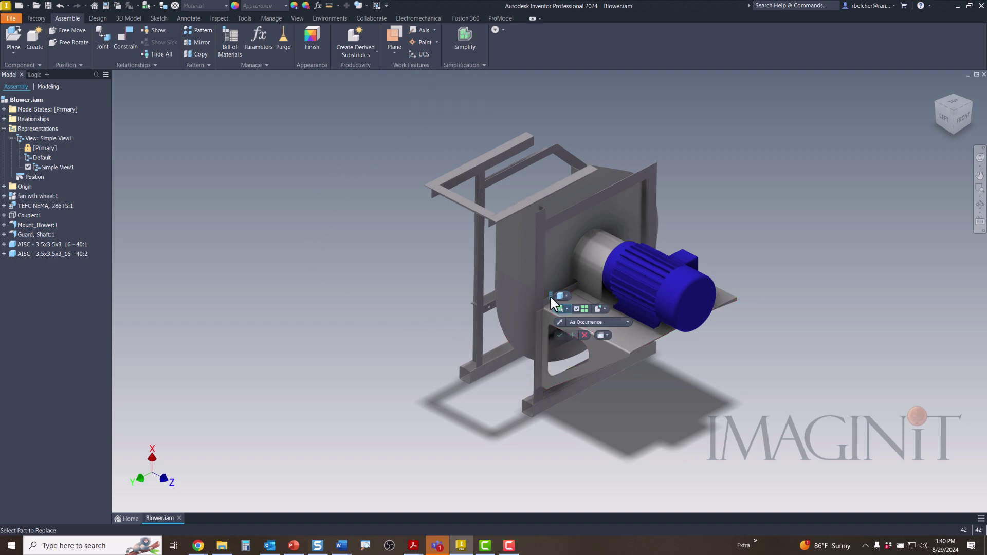
left_click_drag(550, 295, 291, 217)
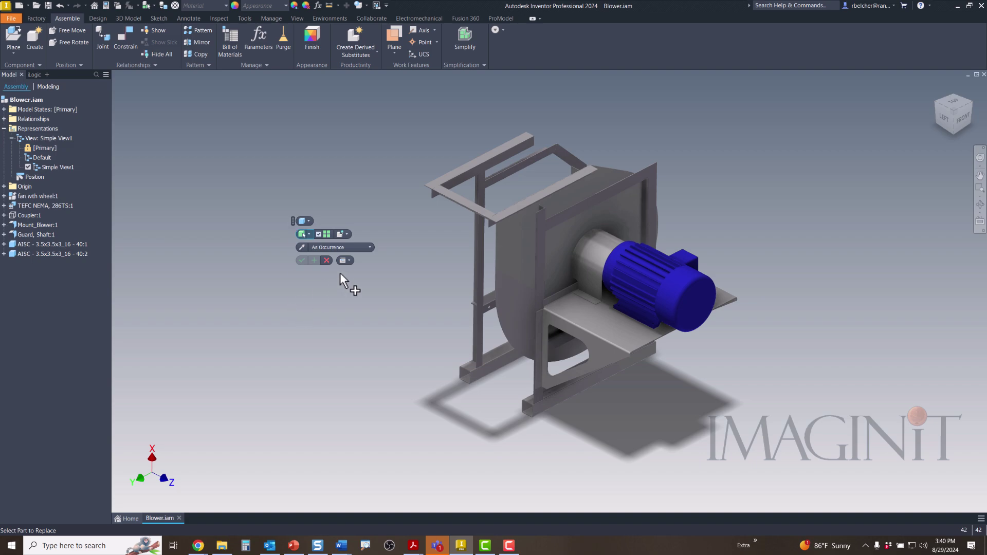
left_click(309, 220)
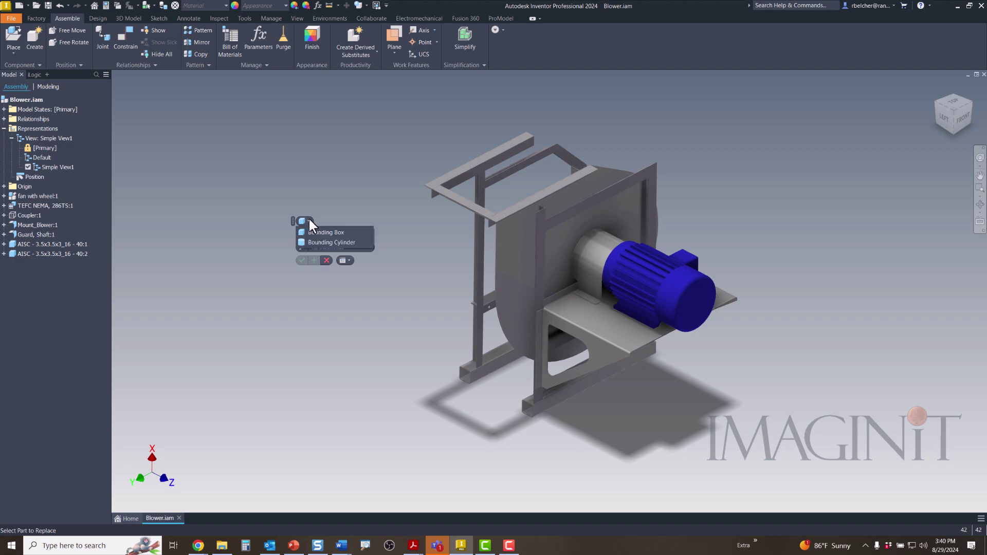
left_click(334, 232)
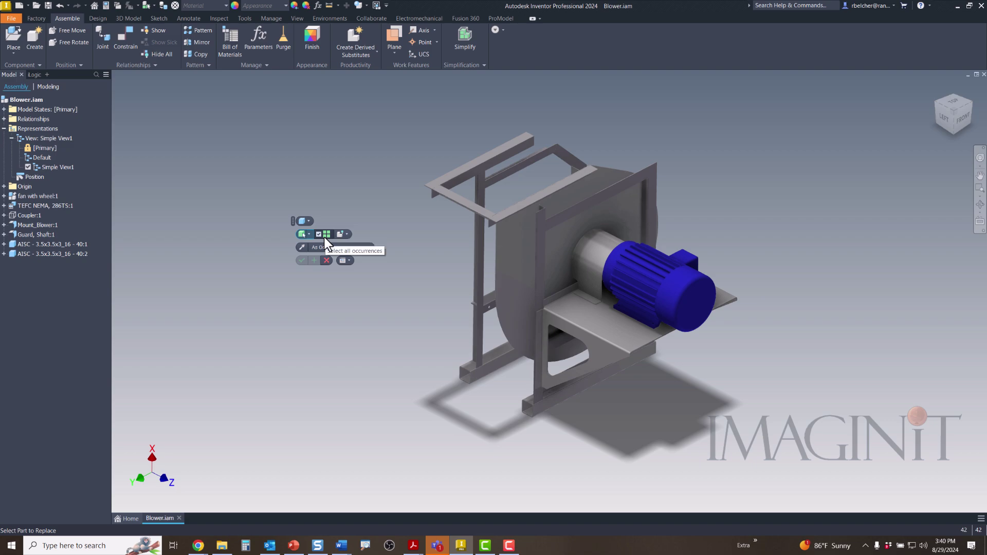
Step: Replace the lower frame member with a box envelope and move the envelope options aside
left_click(533, 411)
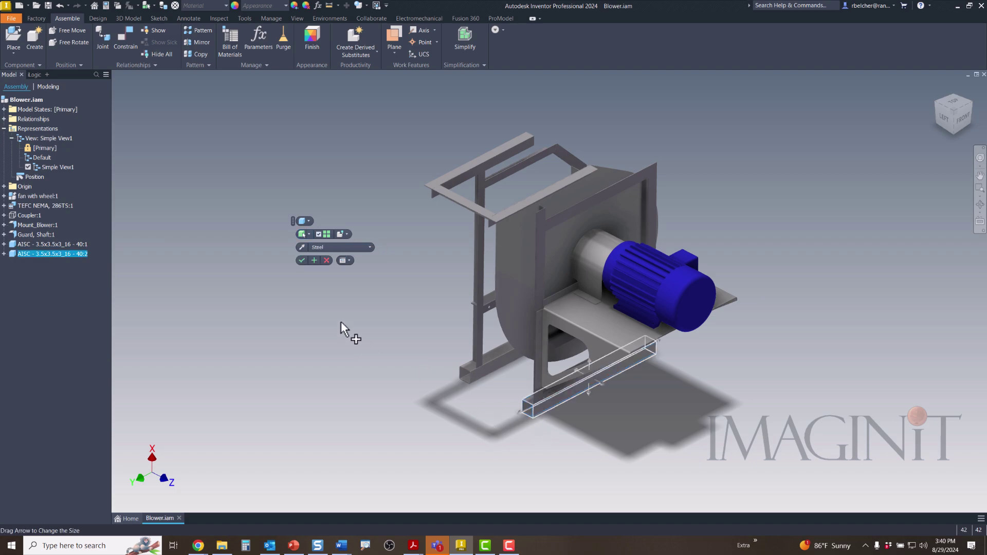
left_click(313, 261)
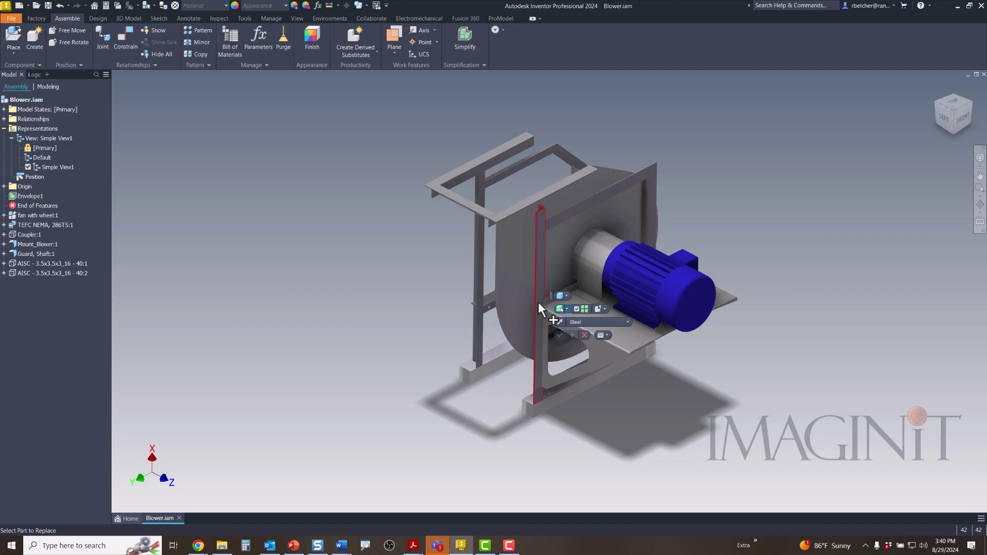
left_click_drag(549, 294, 353, 284)
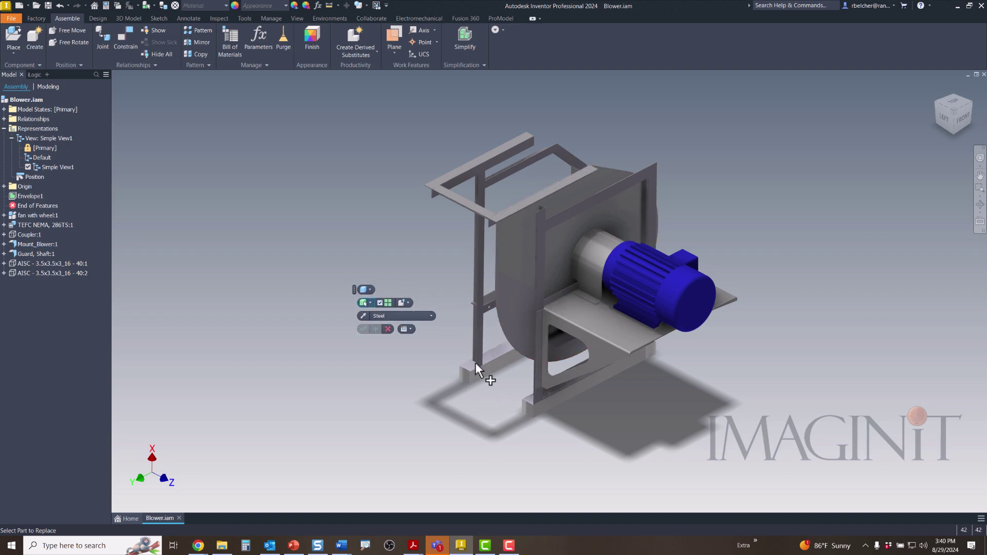
Step: Create box envelopes for a frame leg, the top frame beam and the plate edge member
left_click(532, 392)
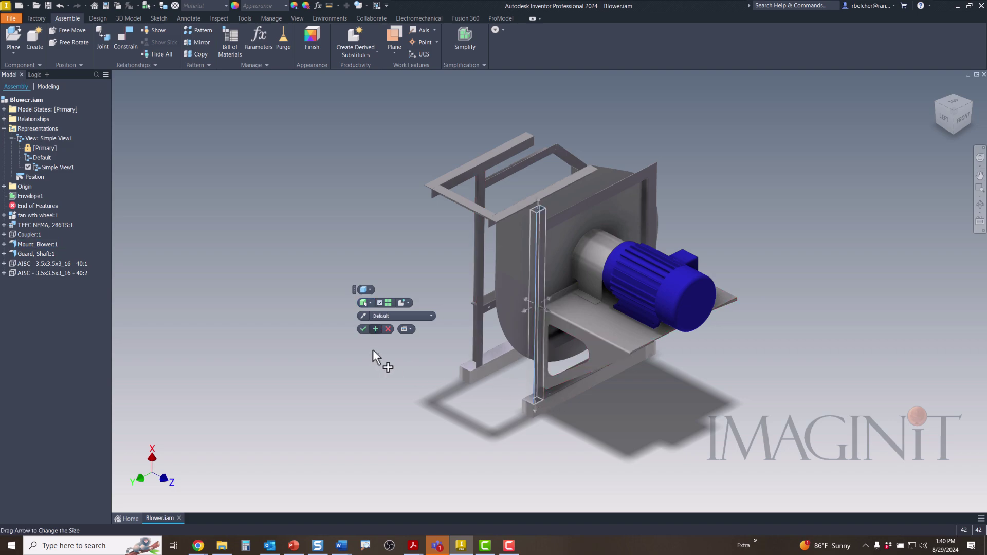
left_click(375, 329)
left_click(563, 217)
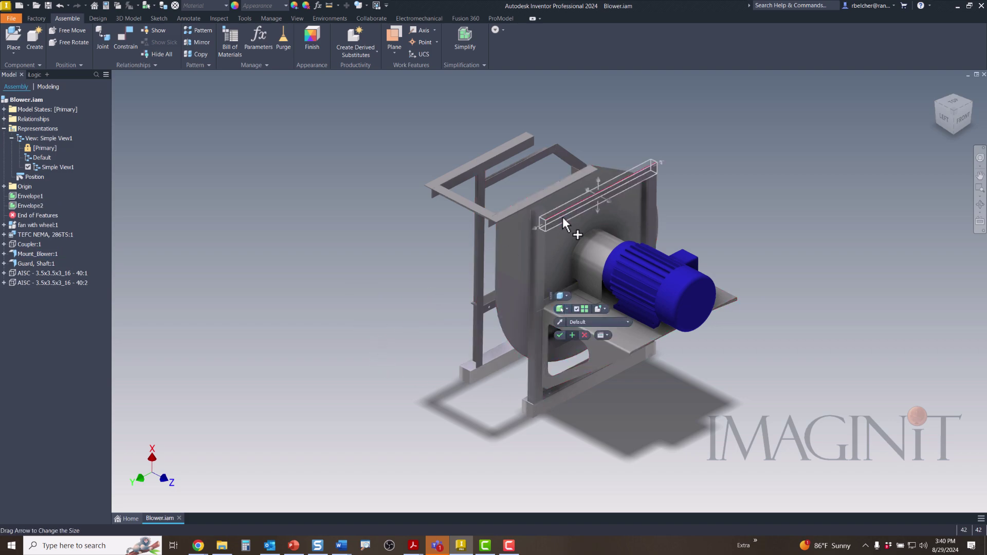
left_click(572, 335)
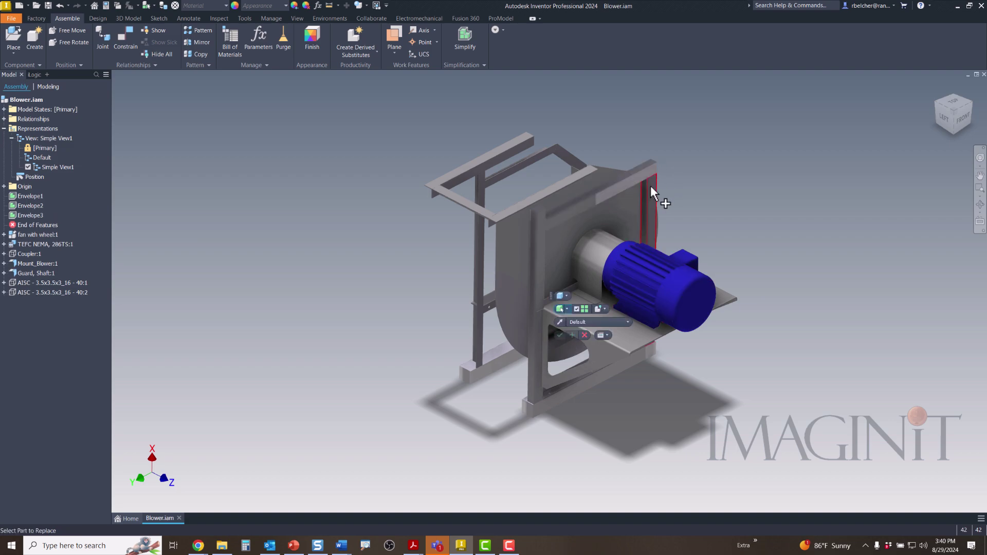
left_click(650, 196)
left_click(572, 335)
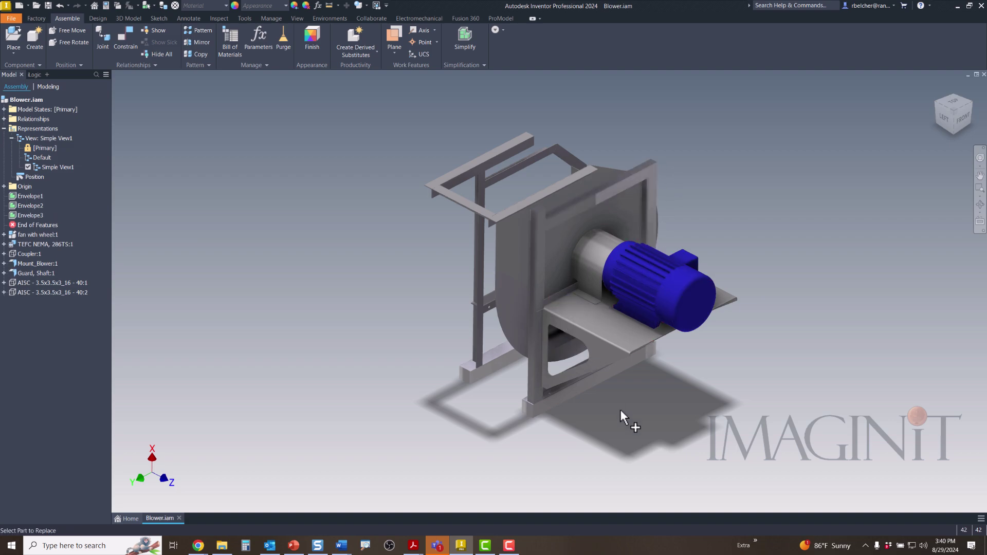
Step: Box the lower beam and the next frame member from left-front and isometric views
middle_click_drag(647, 427, 639, 346, "shift")
left_click(640, 347)
left_click(572, 335)
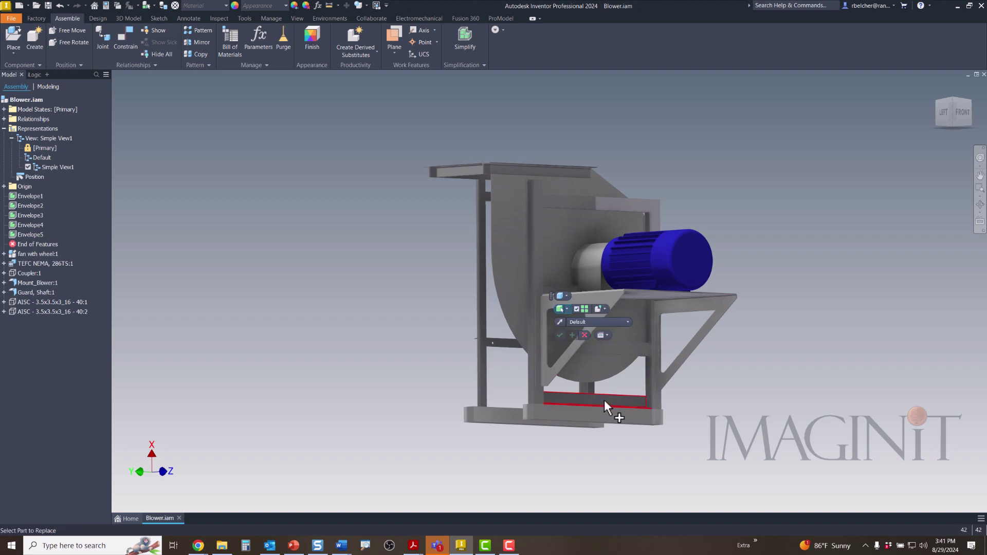
middle_click_drag(601, 384, 615, 252, "shift")
left_click(615, 252)
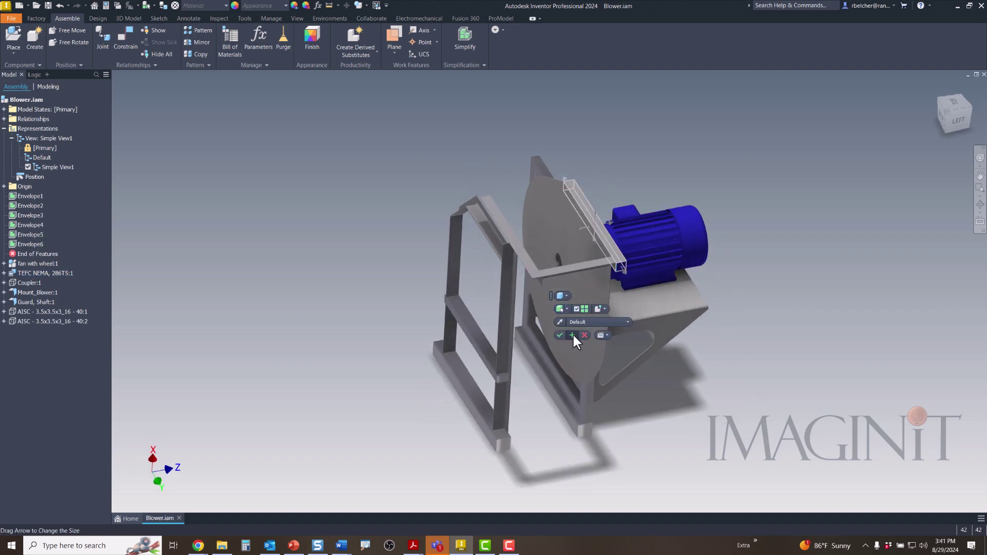
left_click(572, 335)
Step: Box the top frame beam and the remaining frame beams, completing Envelope13
left_click(535, 273)
left_click(573, 335)
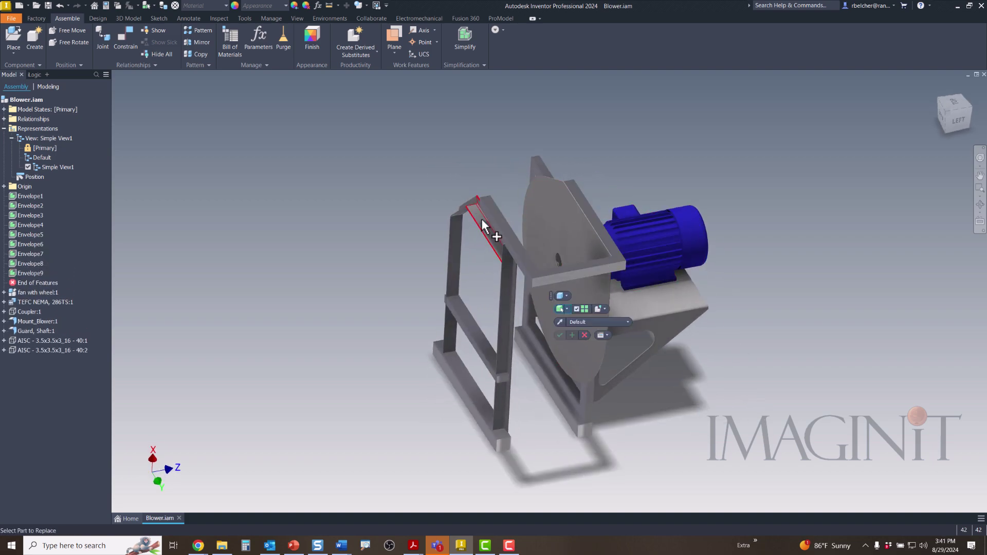
left_click(488, 227)
left_click(571, 335)
left_click(508, 268)
left_click(572, 334)
left_click(449, 262)
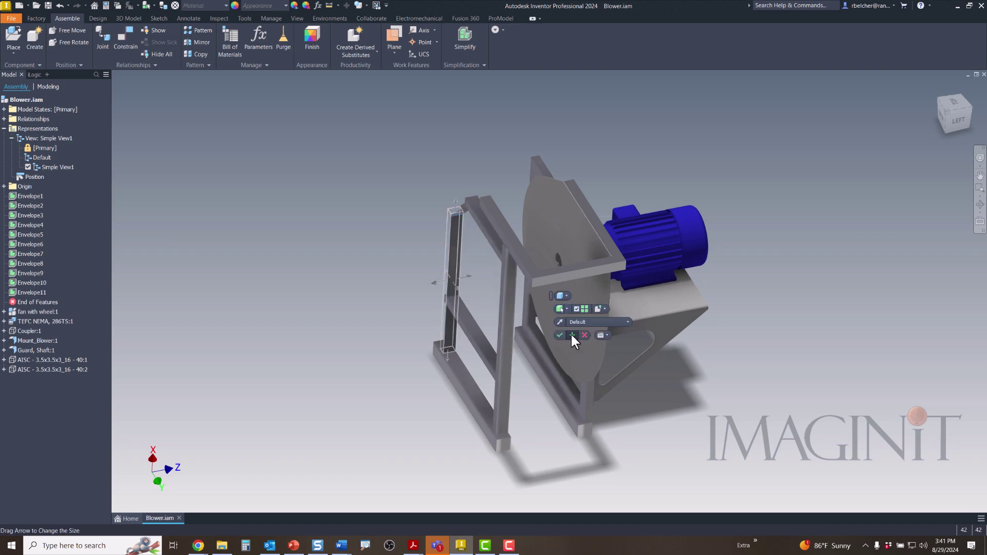
left_click(571, 335)
left_click(462, 215)
left_click(573, 335)
middle_click_drag(572, 335, 256, 331, "shift")
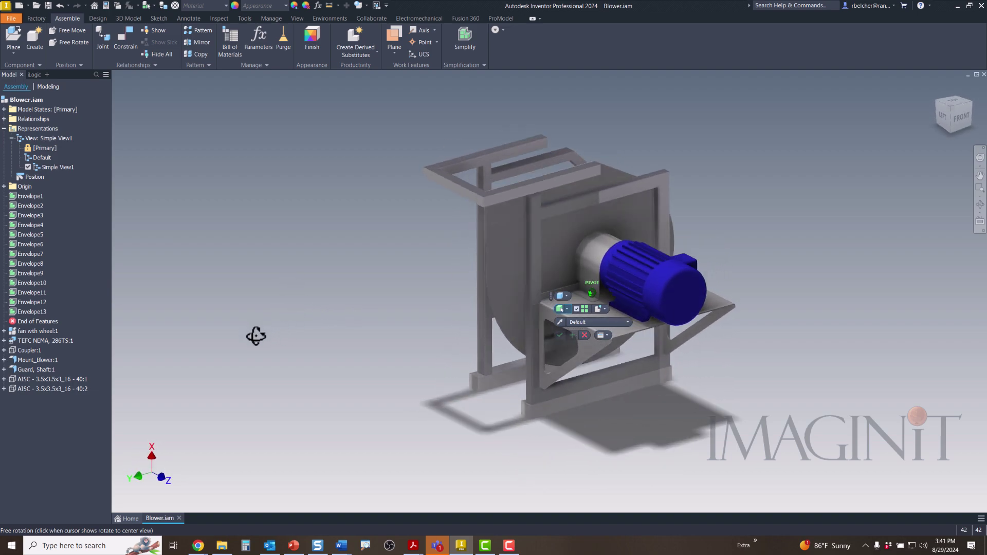
Step: Enclose Mount_Blower in a box envelope with its sides and top pulled in to fit
middle_click_drag(716, 276, 595, 175)
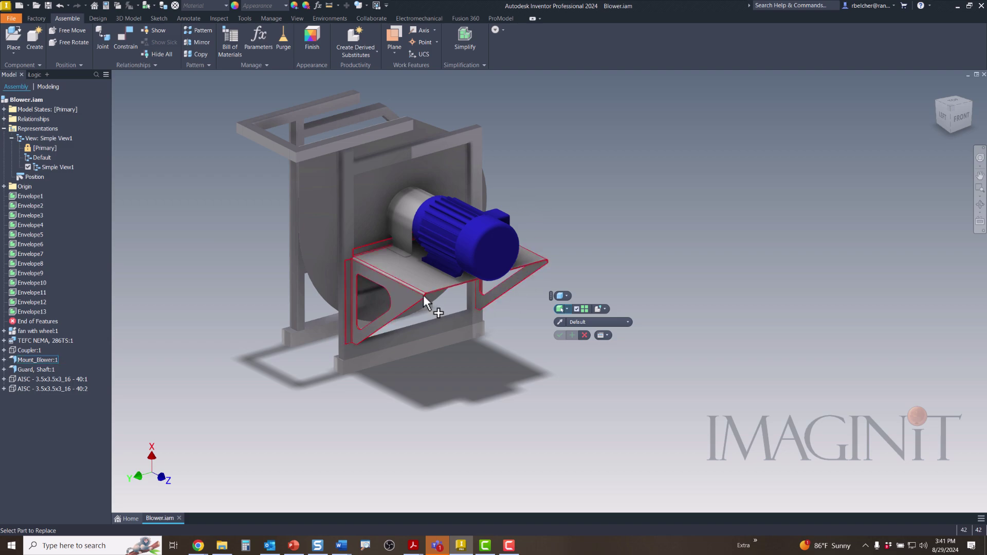
mouse_move(423, 295)
left_click(425, 283)
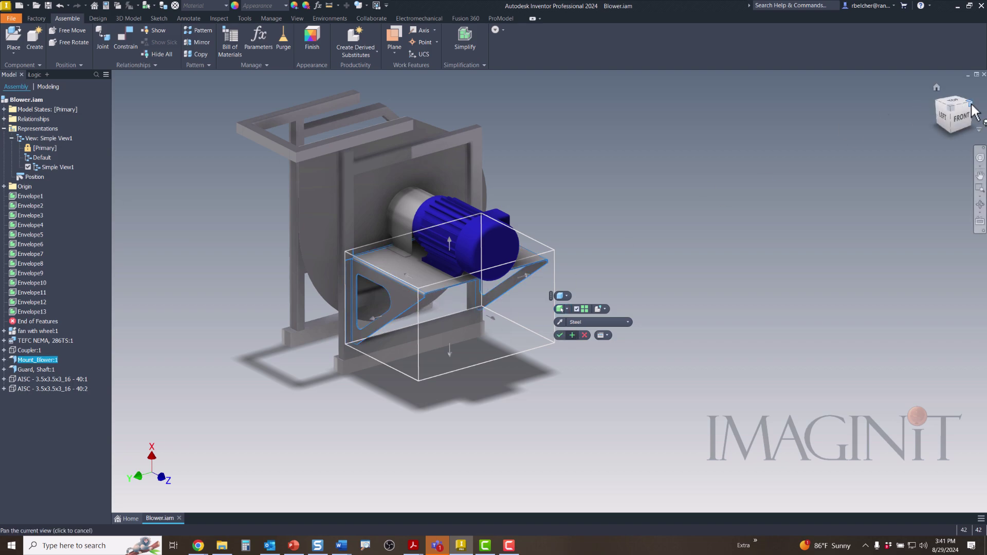
left_click(962, 119)
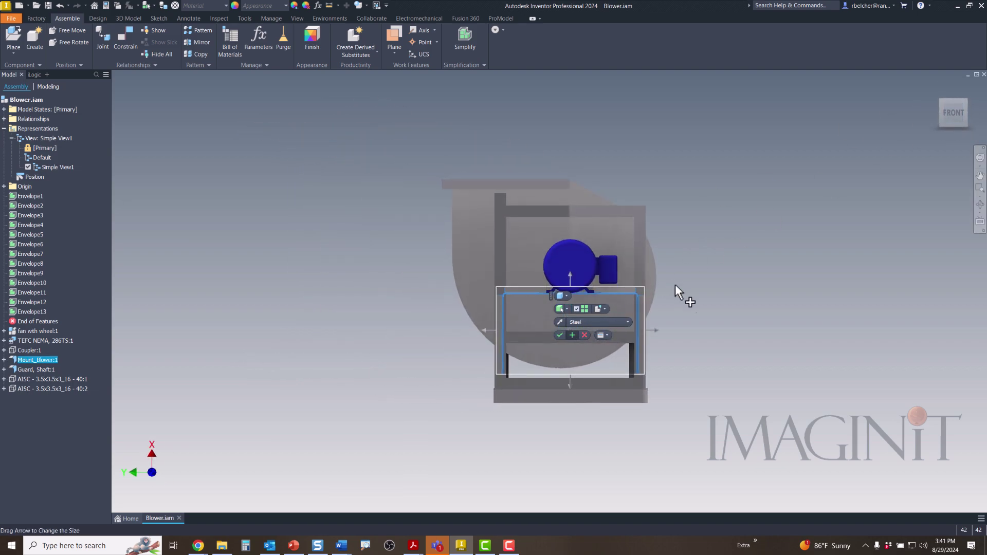
scroll(572, 245, "down", 3)
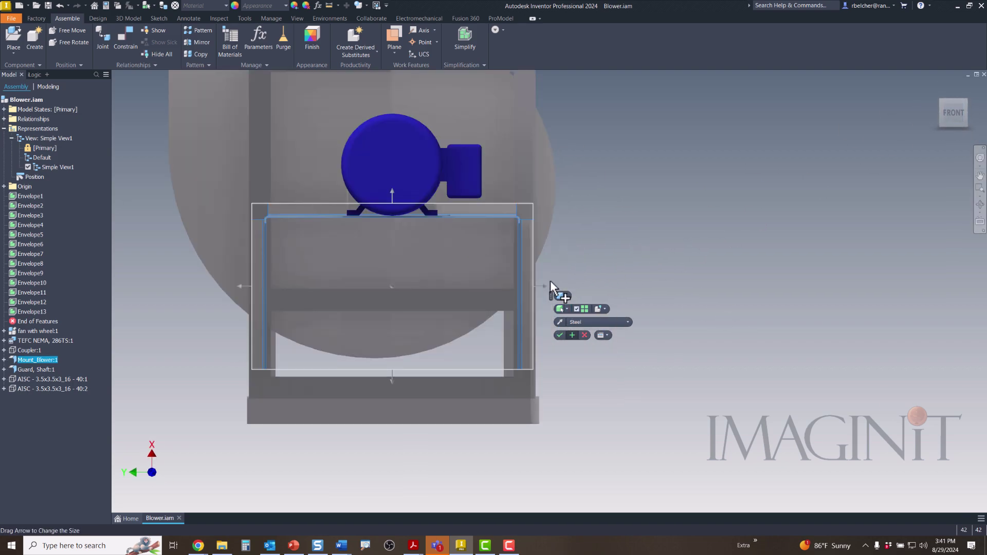
left_click_drag(546, 286, 535, 287)
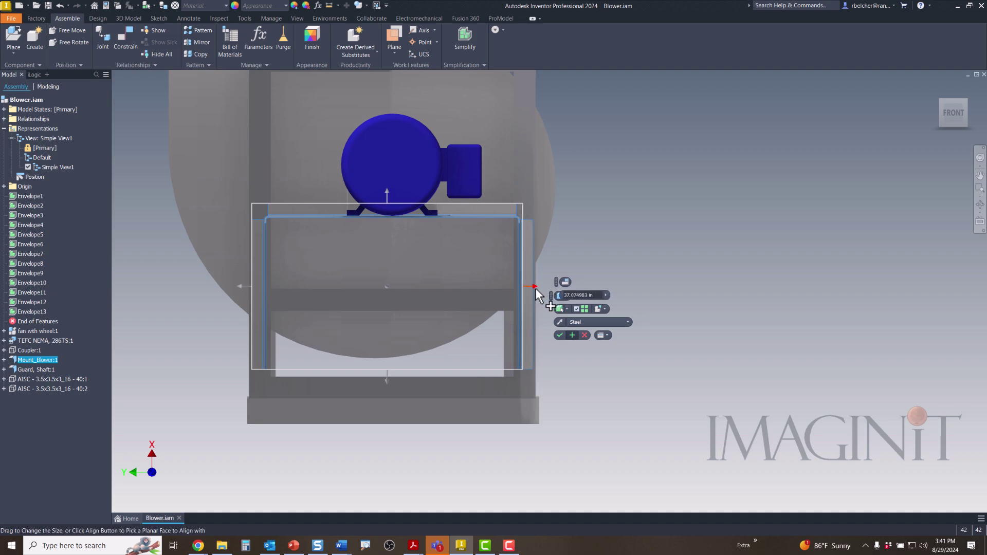
left_click_drag(239, 286, 250, 288)
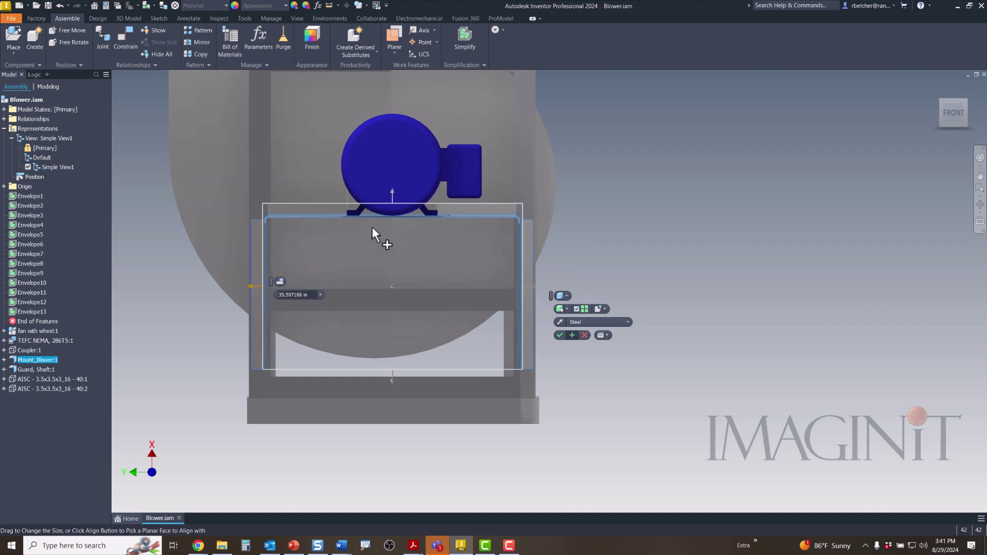
left_click_drag(391, 189, 396, 202)
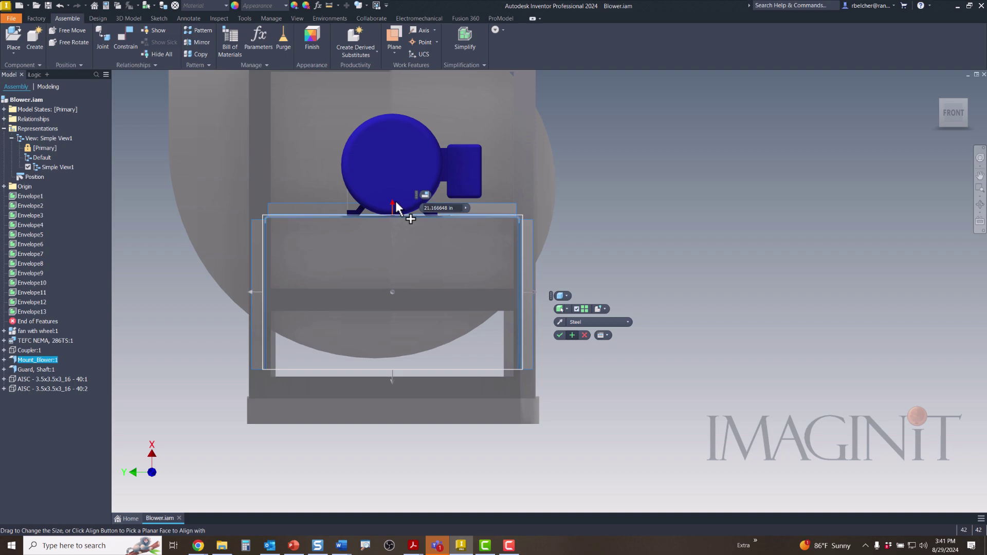
left_click(572, 335)
Step: Enclose Guard, Shaft:1 in a box envelope with top and bottom fitted tightly (about 12.569 in)
middle_click_drag(608, 202, 679, 223, "shift")
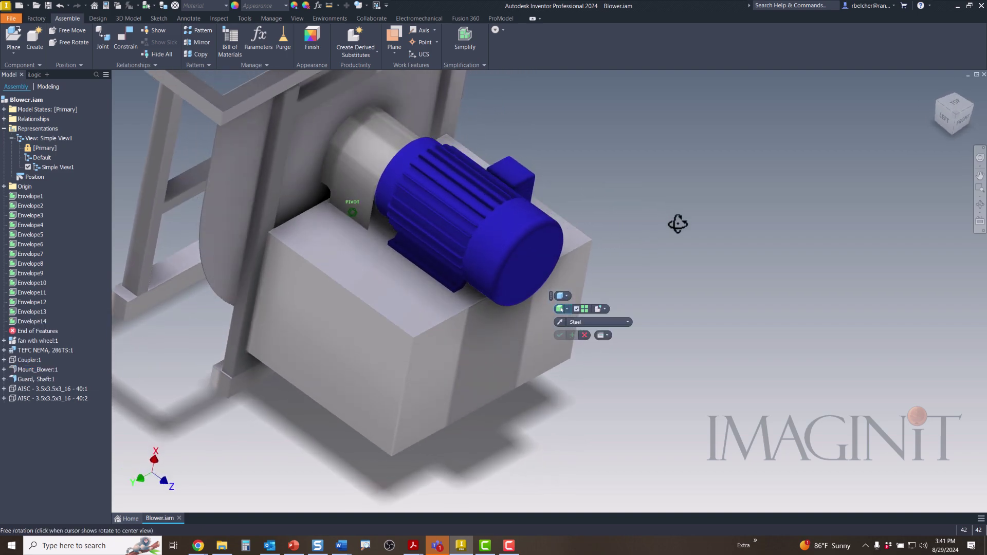
left_click(367, 168)
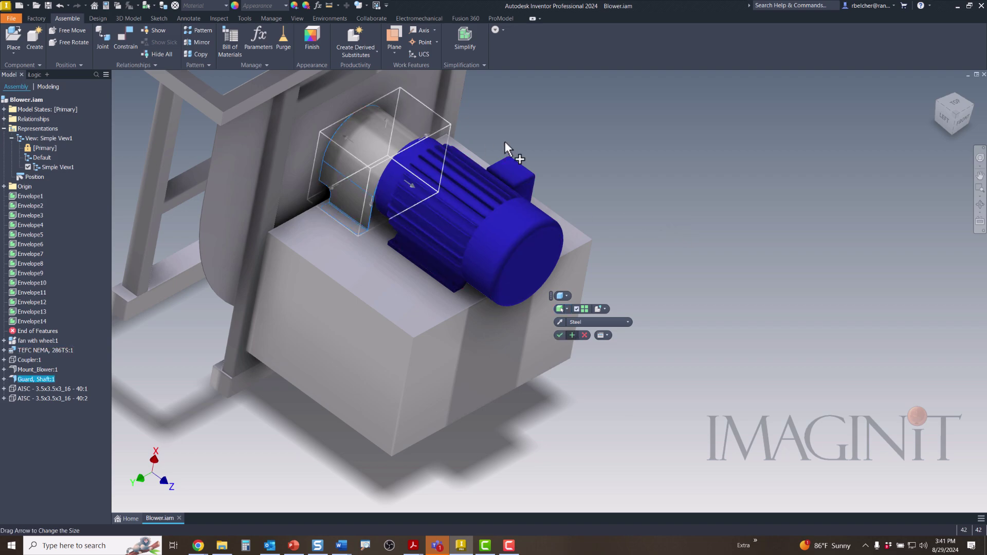
left_click(954, 104)
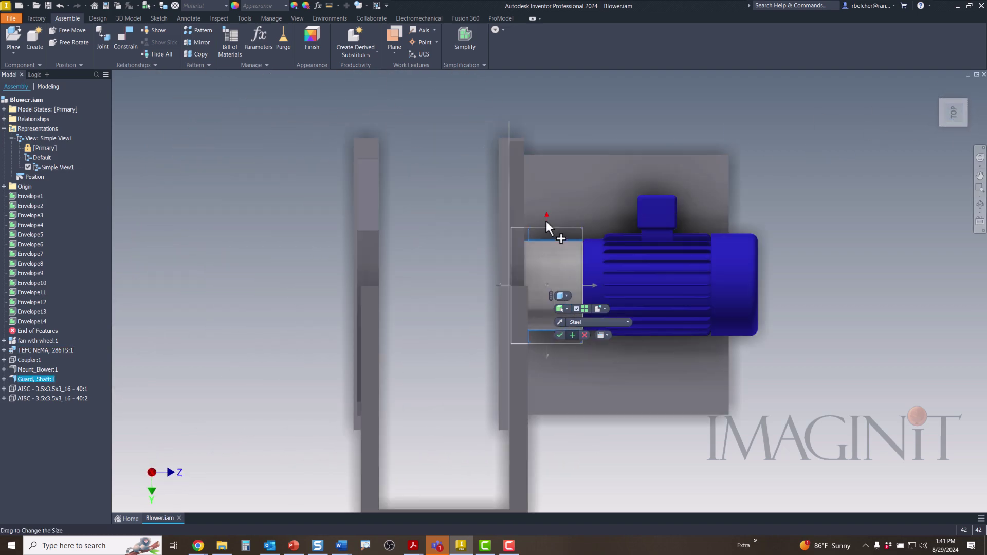
left_click_drag(549, 212, 547, 226)
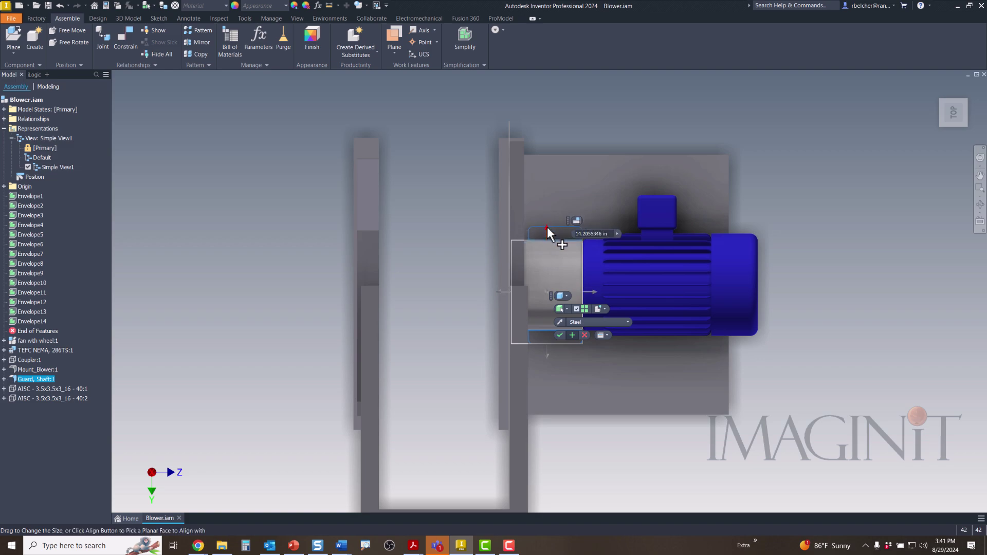
left_click_drag(548, 355, 547, 342)
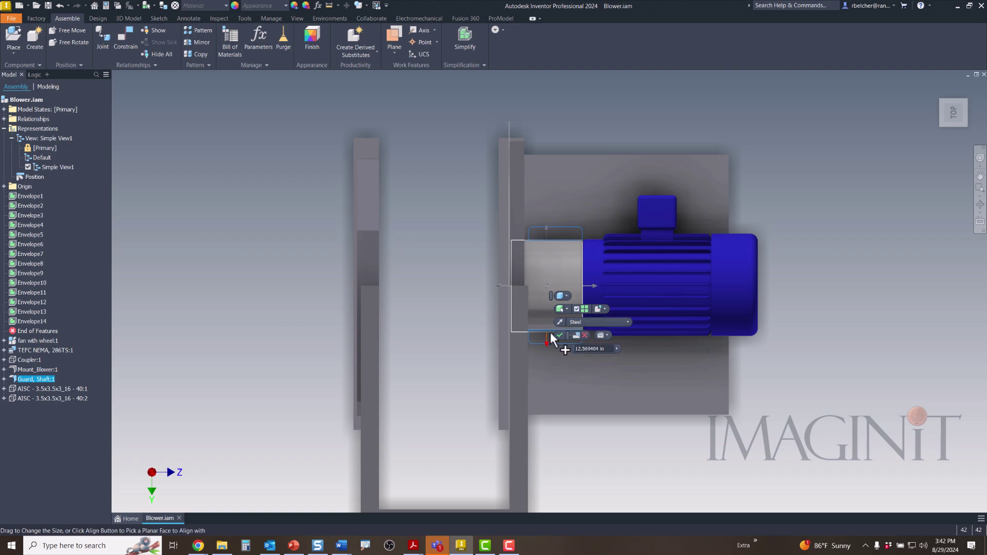
left_click_drag(550, 296, 795, 202)
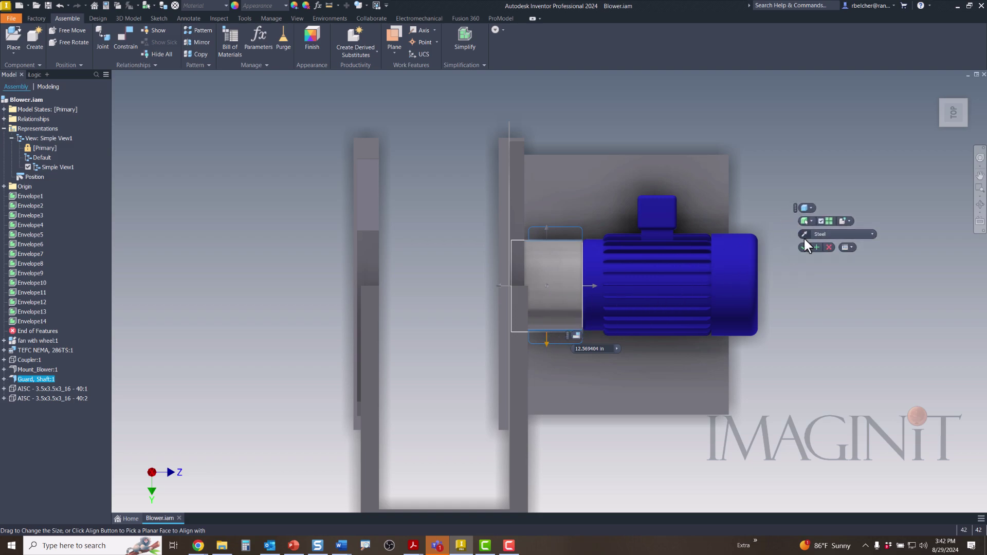
left_click(817, 249)
middle_click_drag(815, 368, 795, 260, "shift")
scroll(795, 261, "down", 5)
scroll(795, 260, "down", 3)
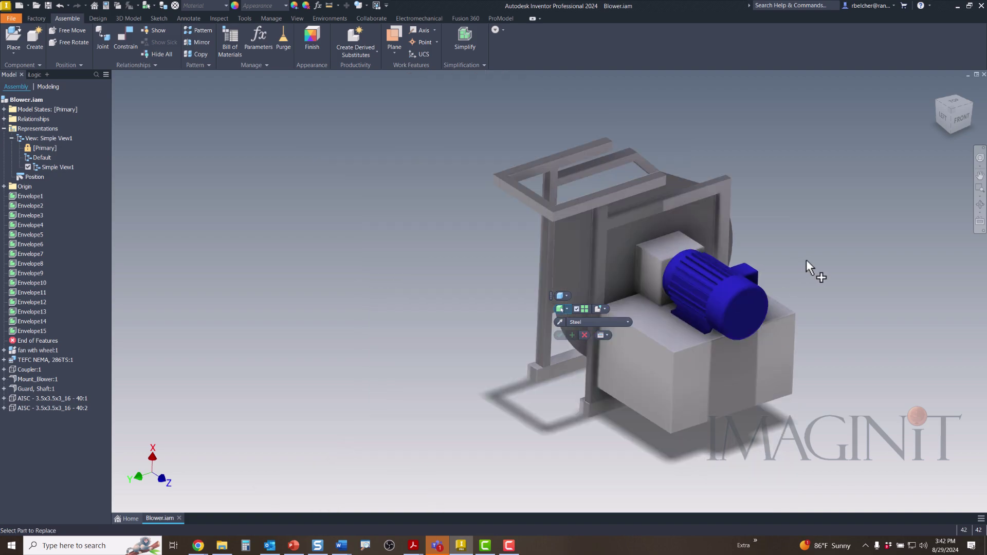
scroll(806, 260, "up", 2)
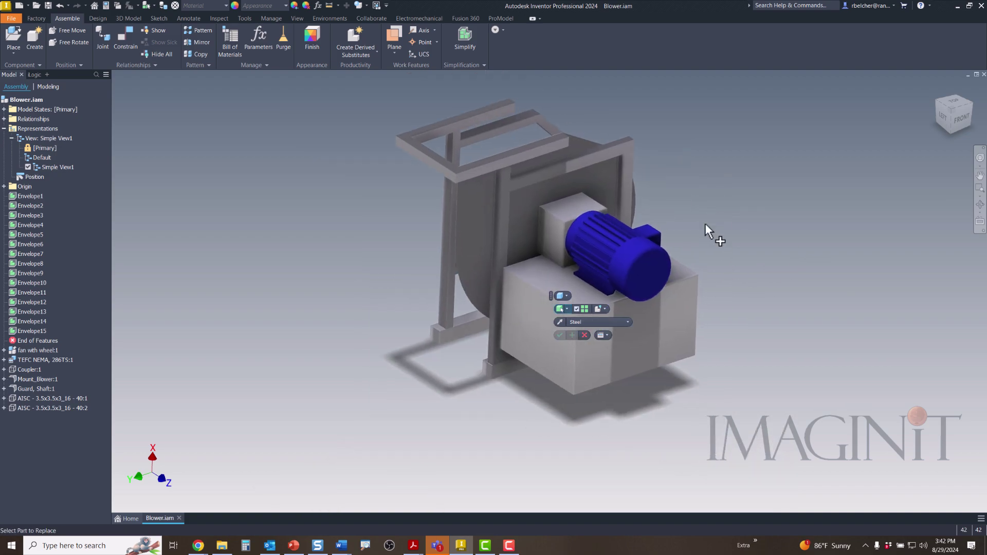
Step: Enclose the TEFC NEMA motor in a cylinder envelope sized to its diameter and length
left_click(569, 295)
left_click(586, 317)
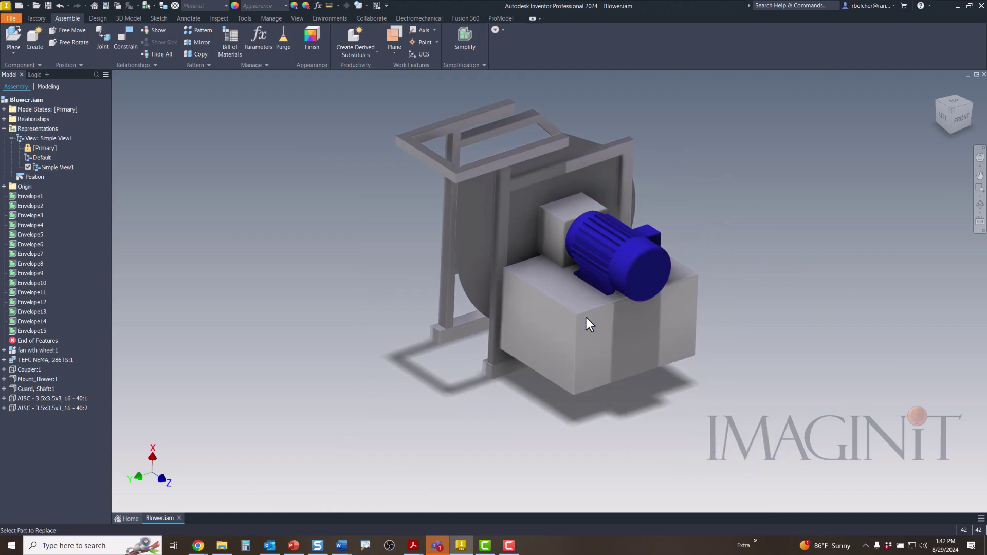
left_click(641, 242)
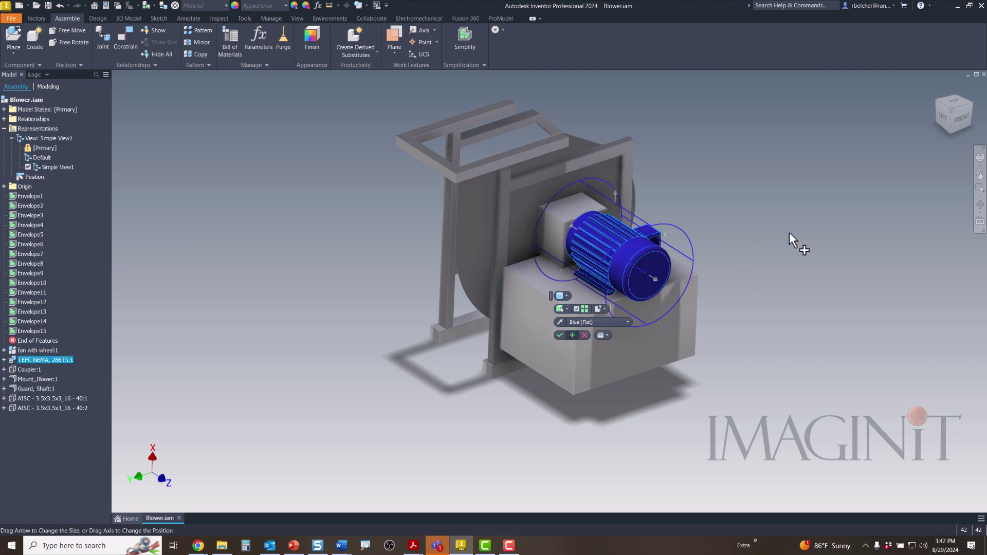
left_click(960, 120)
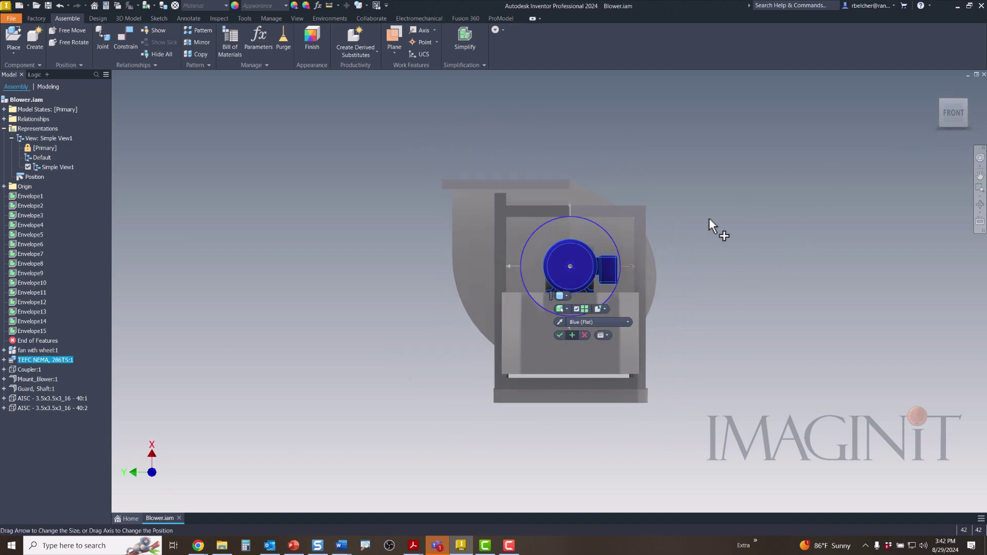
scroll(709, 218, "up", 5)
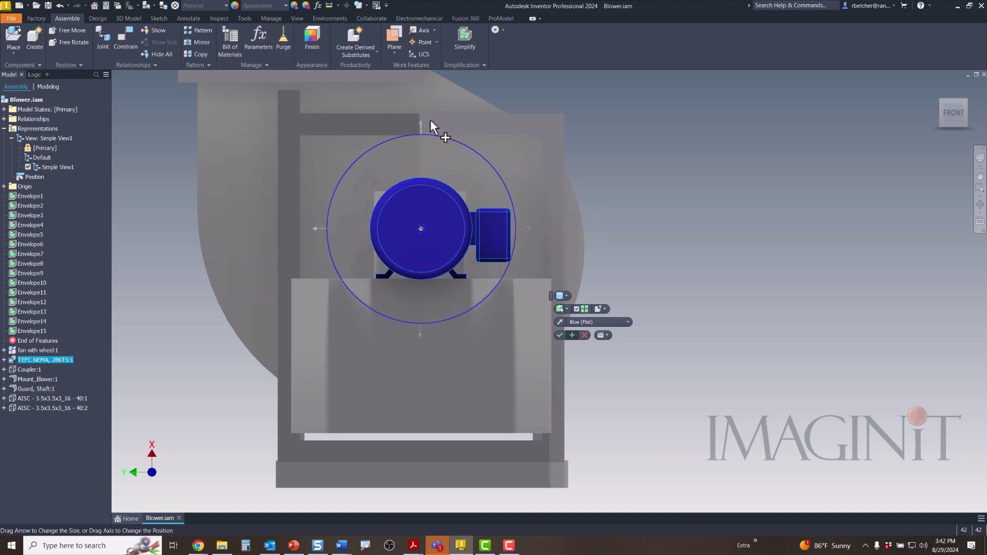
left_click_drag(422, 122, 421, 166)
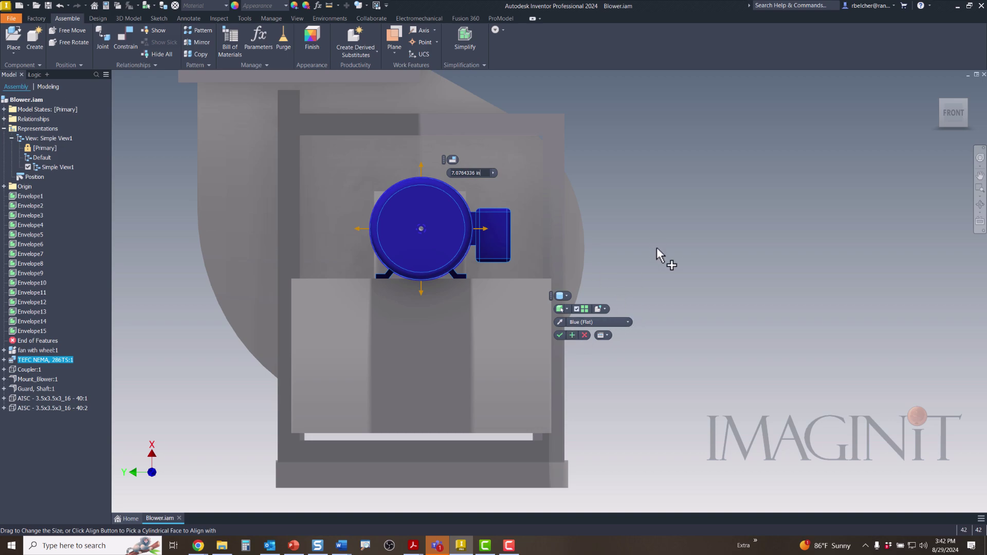
middle_click_drag(659, 247, 545, 257, "shift")
left_click_drag(405, 243, 372, 247)
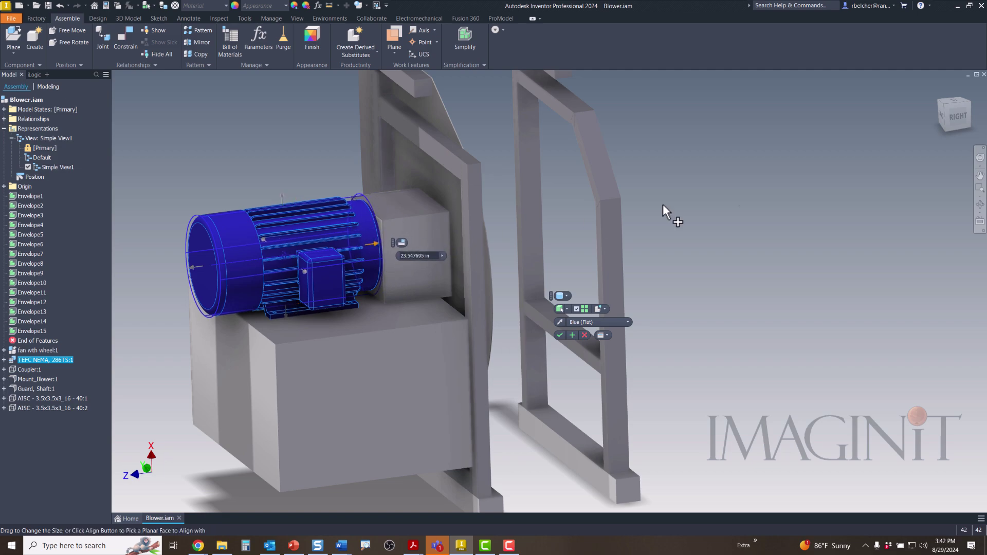
left_click(954, 119)
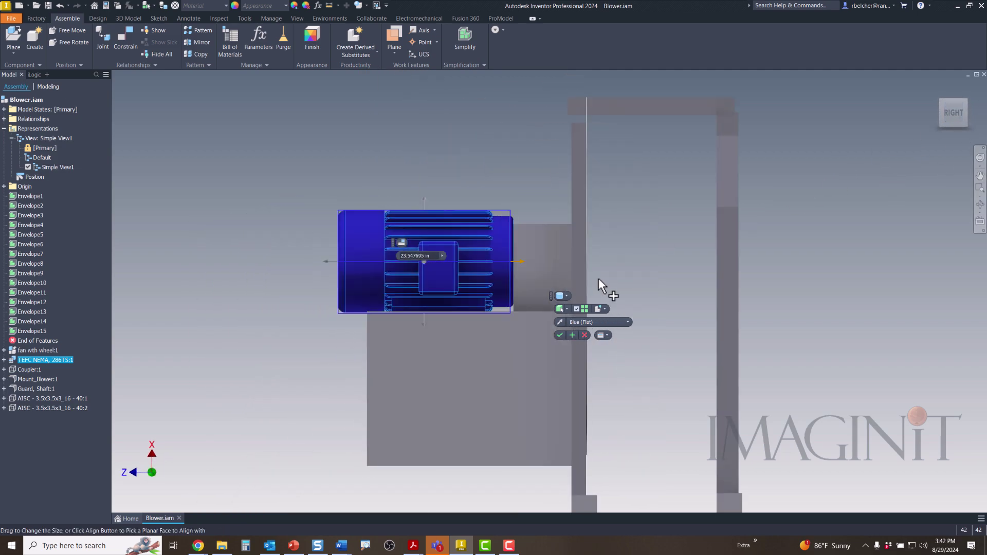
left_click_drag(521, 263, 524, 263)
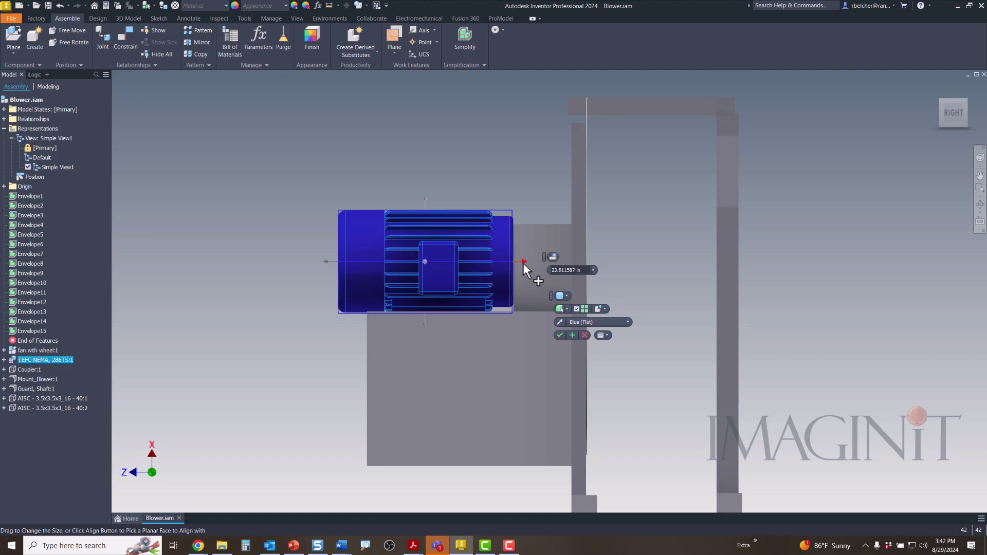
left_click(572, 335)
Step: Return to the home isometric view and finish defining envelopes
middle_click_drag(732, 304, 783, 248, "shift")
key("F6")
scroll(828, 280, "up", 2)
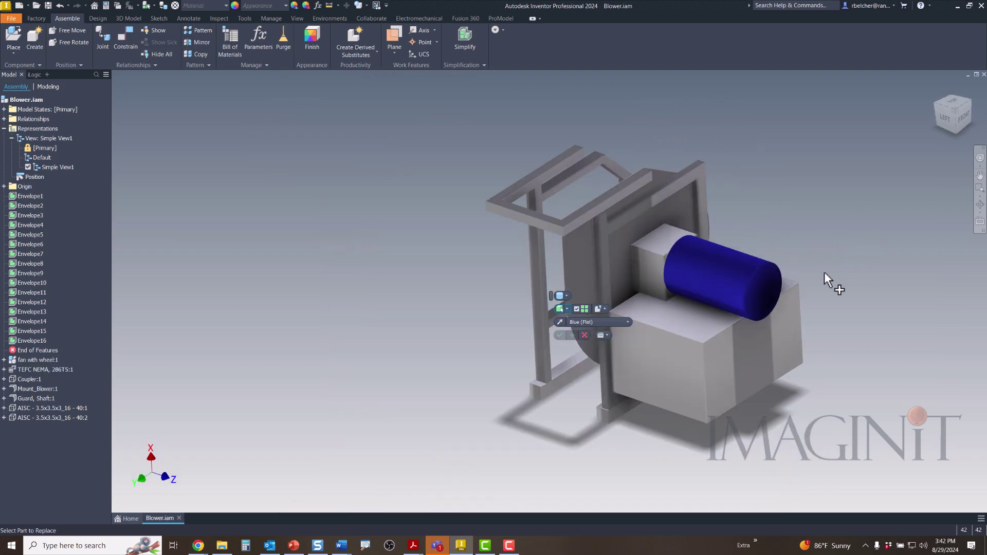
middle_click_drag(825, 272, 734, 248)
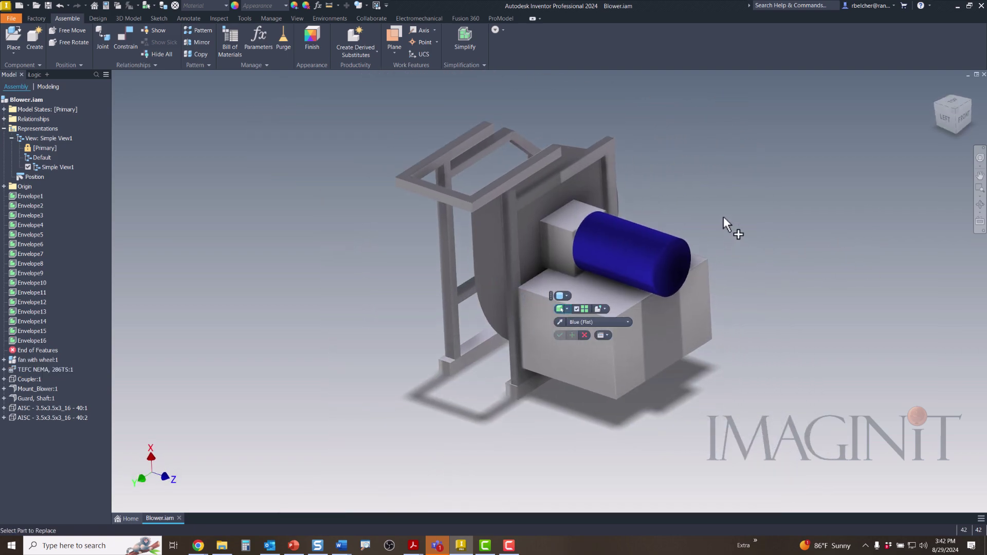
left_click(585, 335)
mouse_move(801, 200)
middle_mouse_down()
mouse_move(721, 183)
mouse_move(712, 211)
mouse_move(870, 207)
mouse_move(703, 203)
mouse_move(690, 240)
mouse_move(616, 252)
mouse_move(704, 242)
mouse_move(740, 203)
mouse_move(736, 221)
mouse_move(706, 235)
middle_mouse_up()
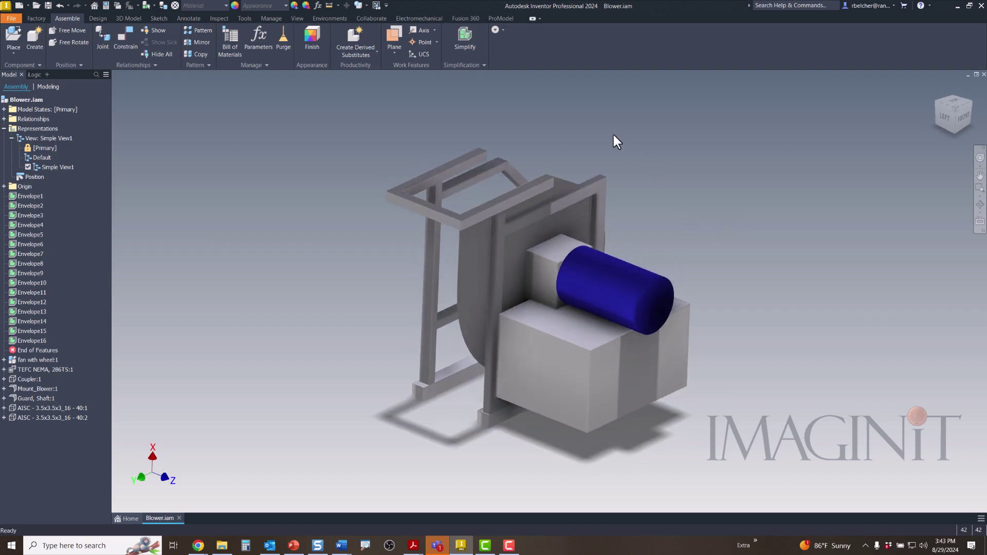
Step: Create the simplified part 'Blower Simple' from Standard.ipt, using the second body-combining option
left_click(473, 64)
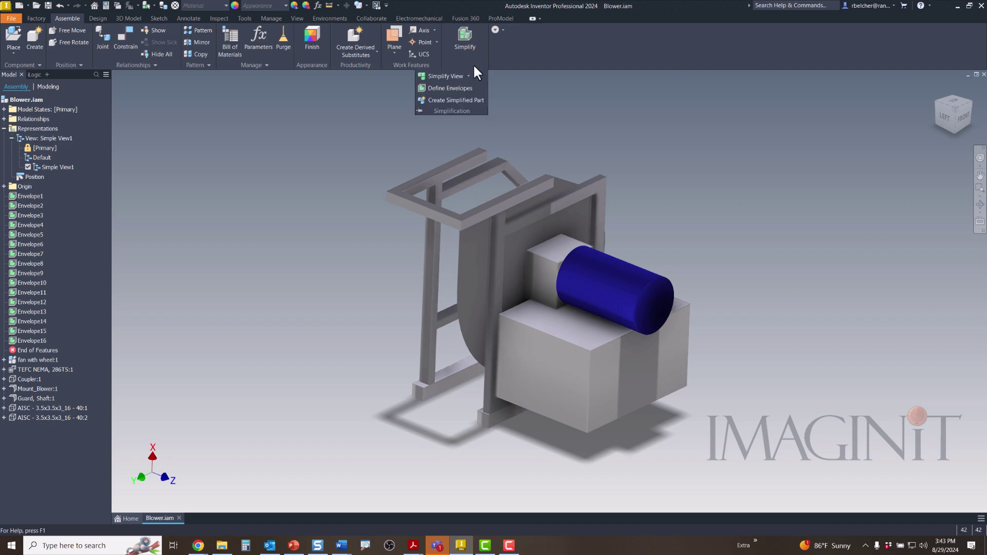
left_click(460, 100)
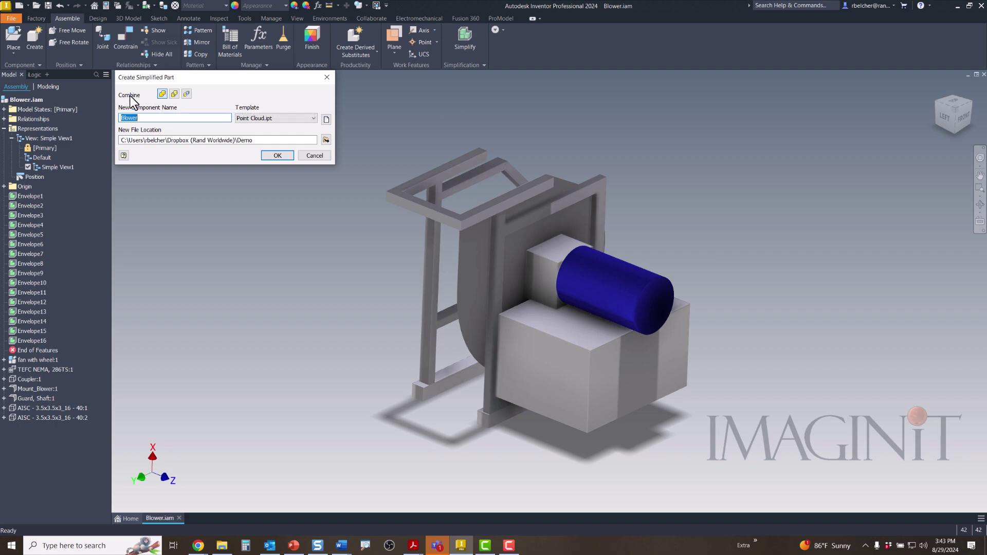
left_click(175, 97)
left_click(144, 118)
type("Simple")
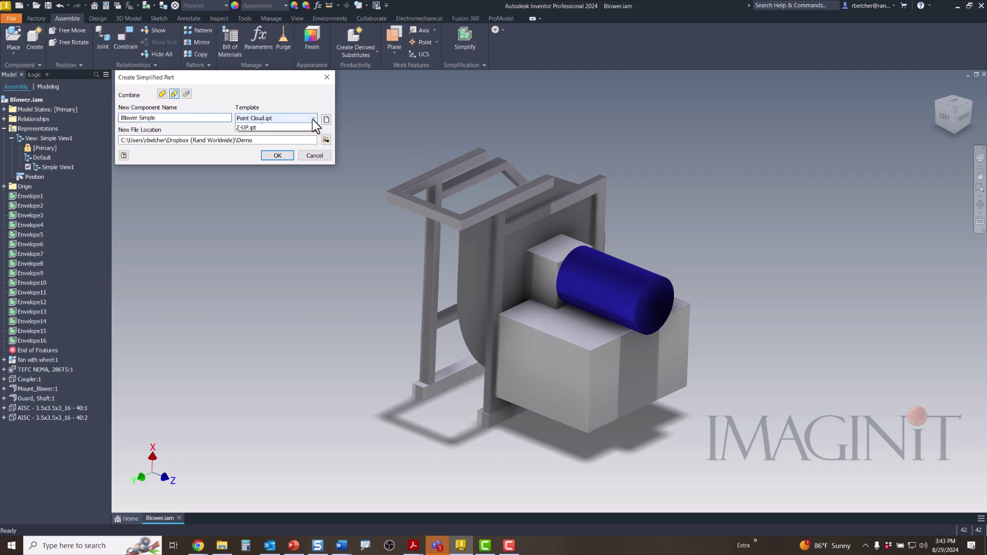
left_click(312, 119)
left_click(266, 140)
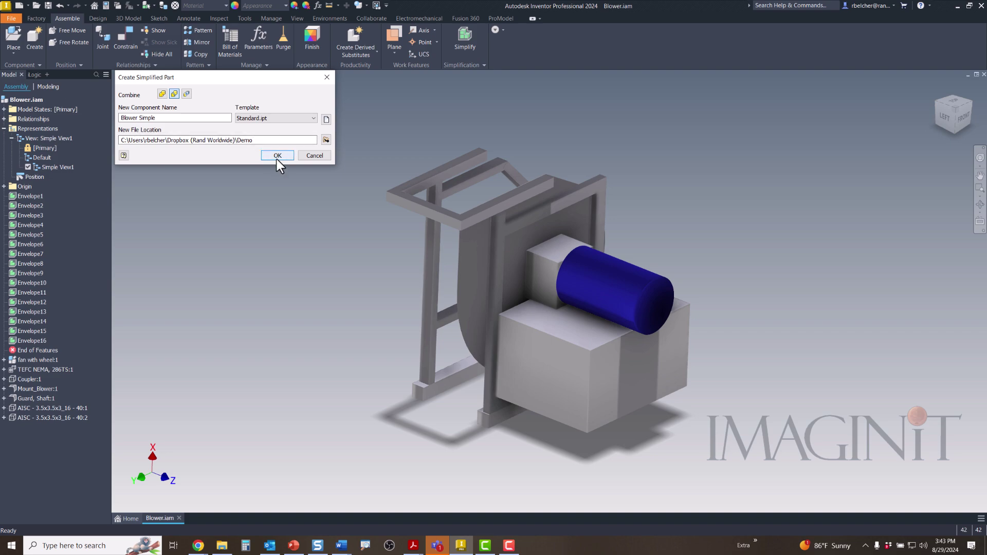
left_click(277, 157)
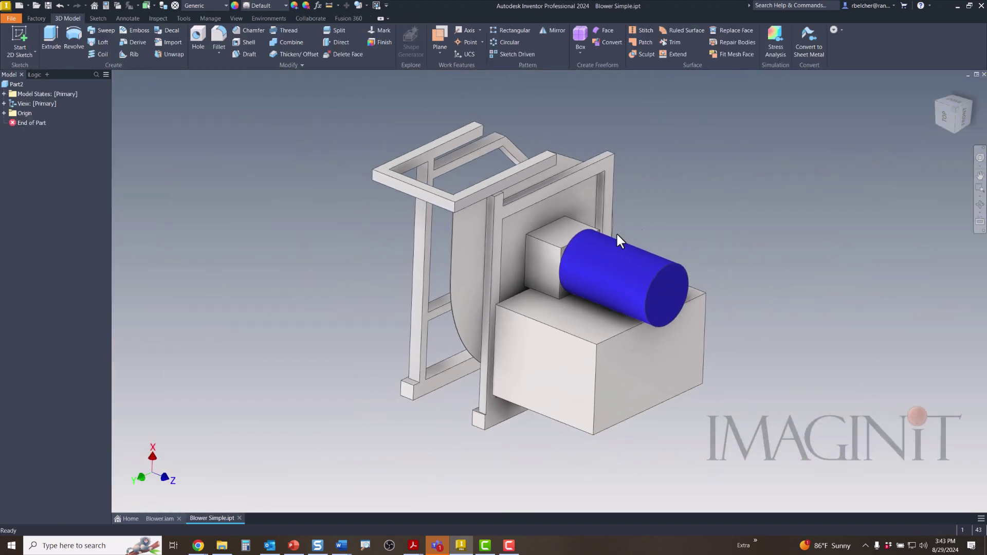
Step: Orbit the new Blower Simple part to inspect its simplified single body
middle_click_drag(455, 316, 430, 291, "shift")
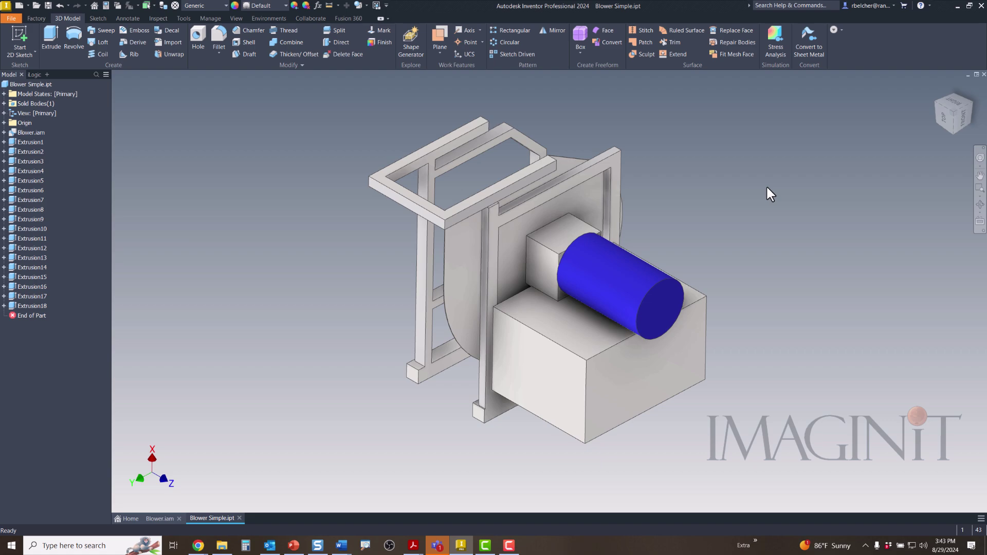
middle_click_drag(765, 169, 807, 196, "shift")
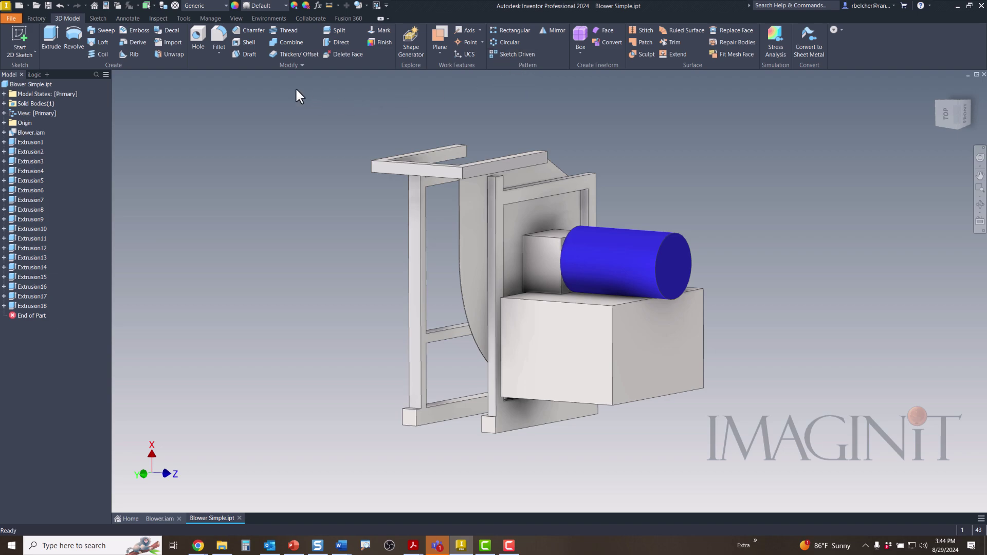
Step: Chamfer the large box's lower edge with a deep diagonal chamfer
left_click(244, 31)
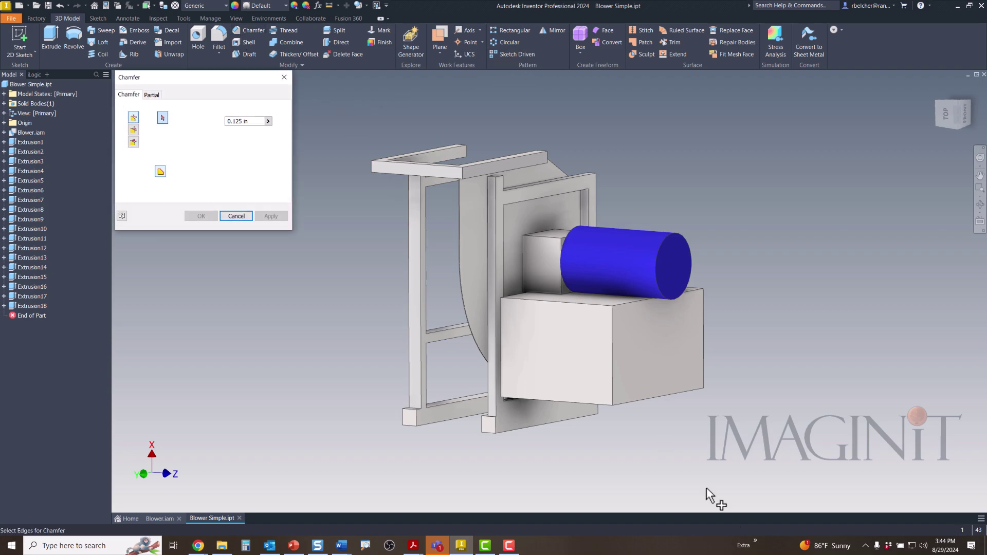
left_click(665, 407)
left_click_drag(665, 406, 621, 363)
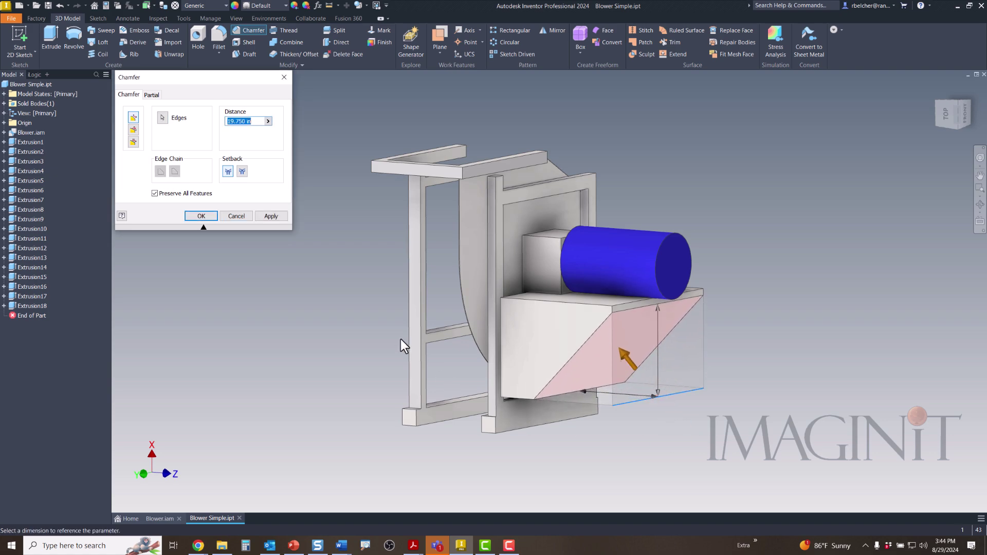
left_click(196, 217)
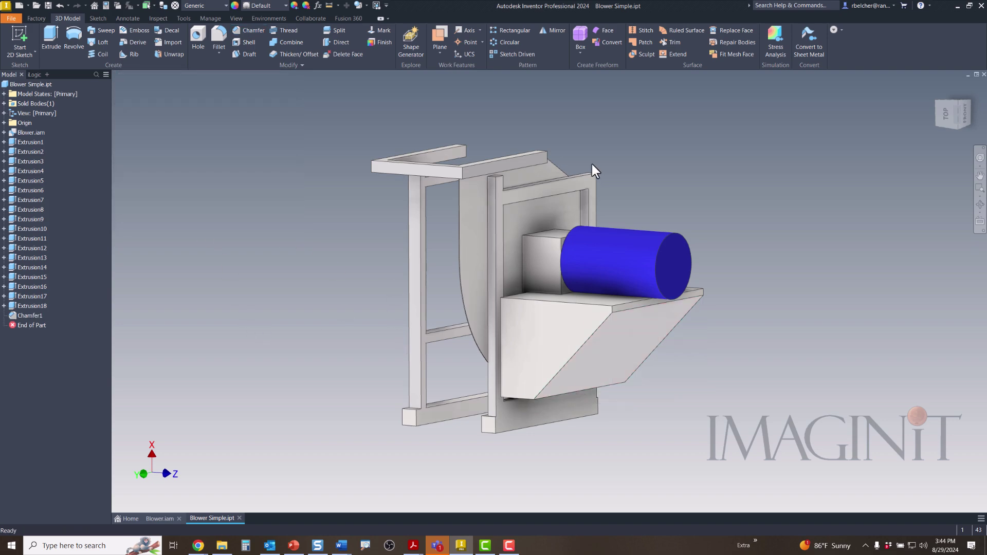
Step: Apply a full round fillet across three faces of the small block behind the motor
left_click(225, 37)
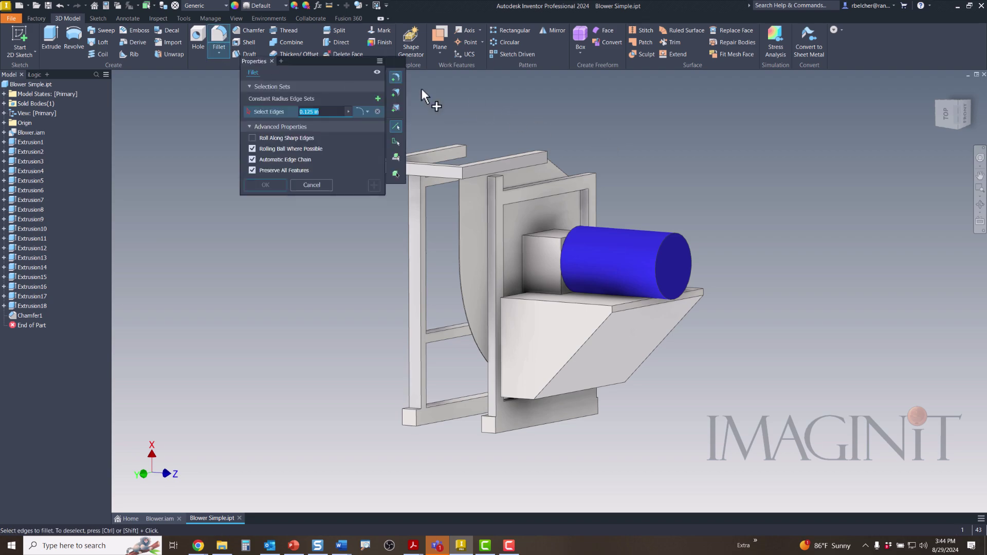
left_click(220, 54)
left_click(200, 105)
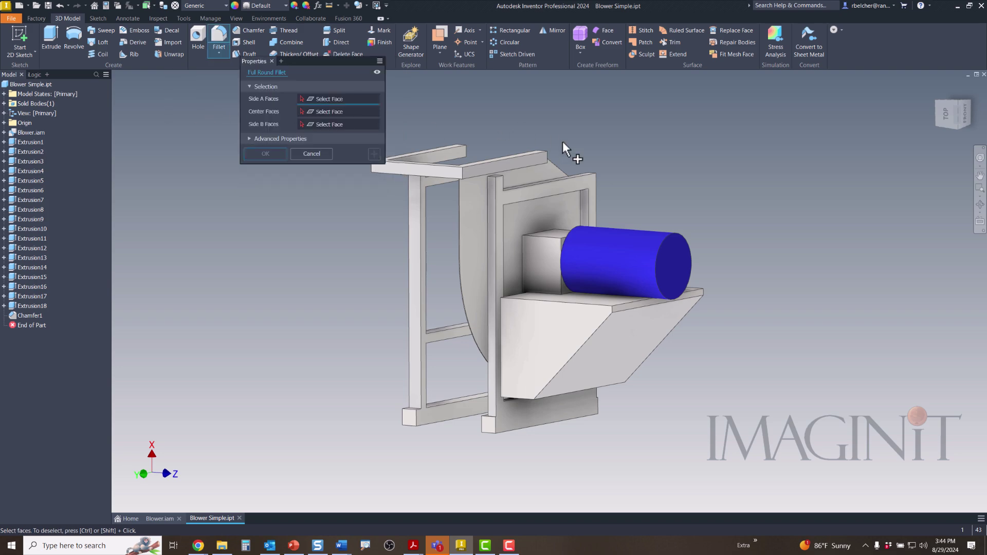
middle_click_drag(647, 155, 579, 230, "shift")
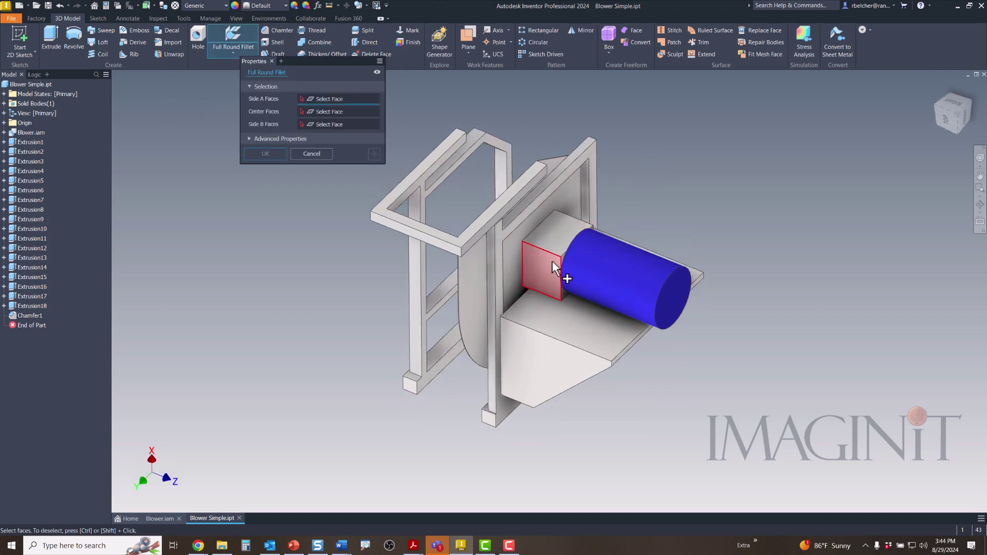
left_click(553, 261)
left_click(568, 227)
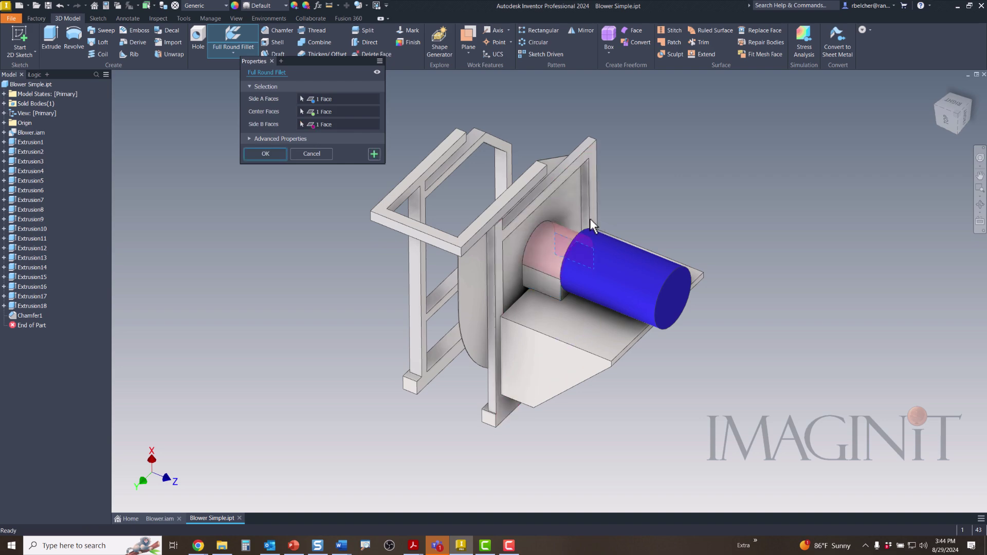
left_click(280, 155)
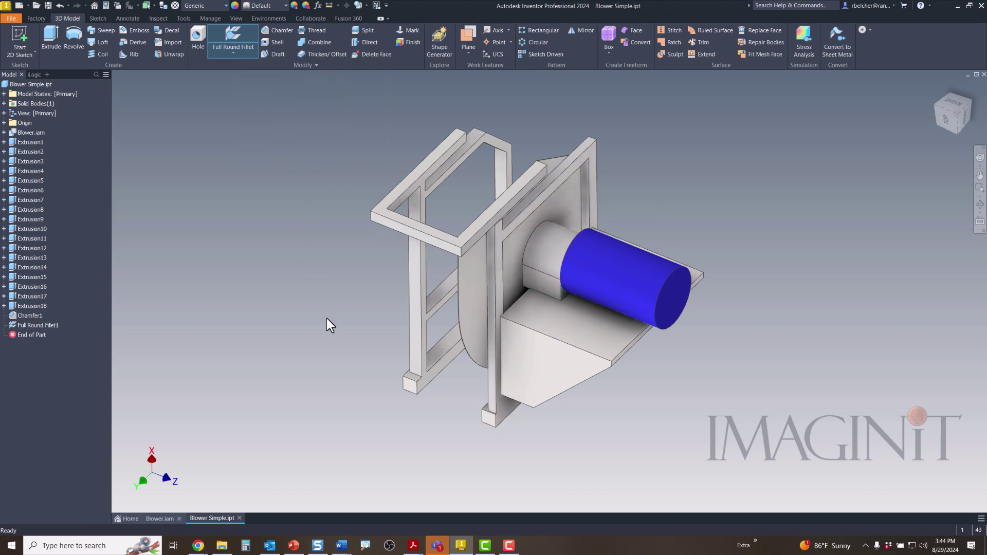
Step: Start a sketch on the fan disc face and project the disc's outline into it
mouse_move(326, 324)
middle_mouse_down("shift")
mouse_move(434, 286)
mouse_move(468, 293)
mouse_move(344, 295)
mouse_move(545, 285)
mouse_move(623, 311)
middle_mouse_up("shift")
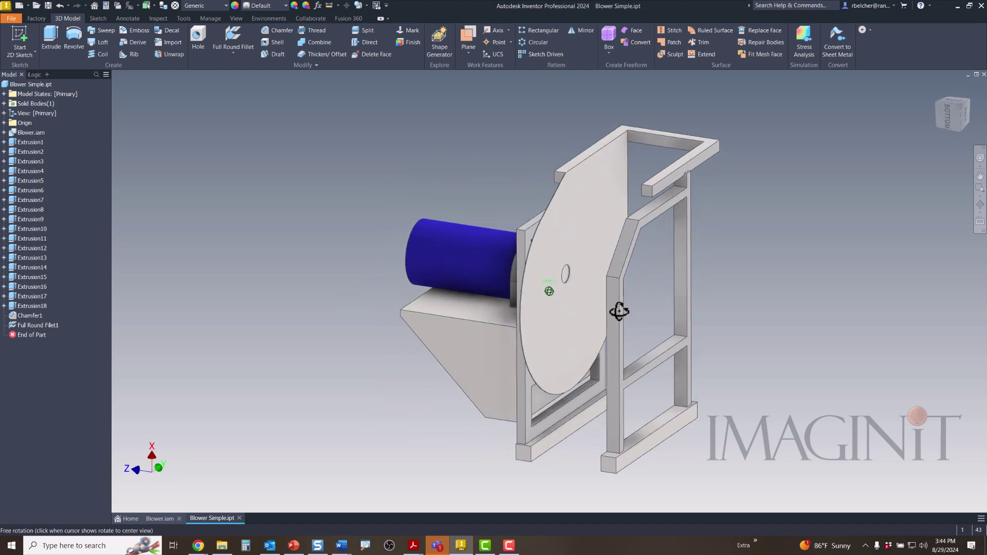
left_click(20, 42)
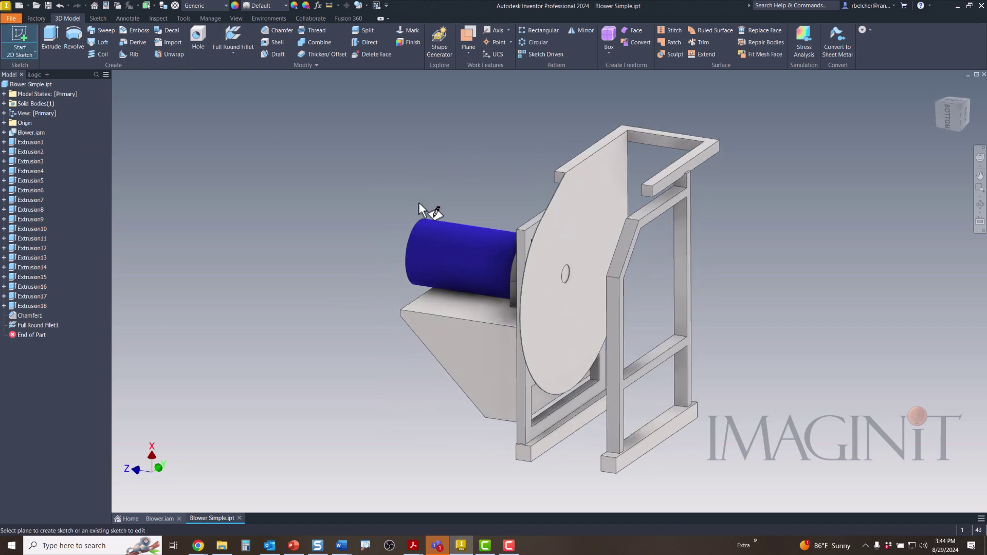
left_click(585, 221)
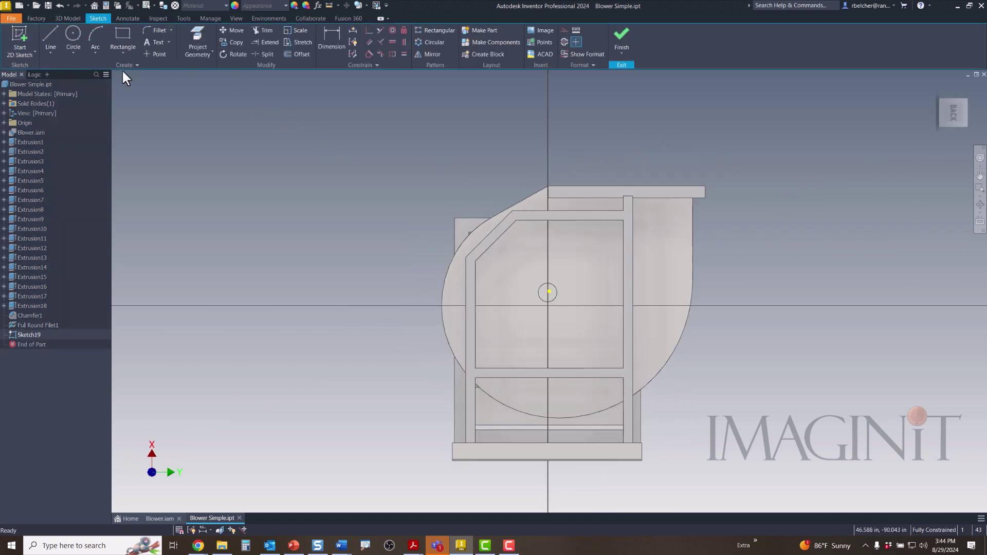
left_click(198, 37)
left_click(511, 248)
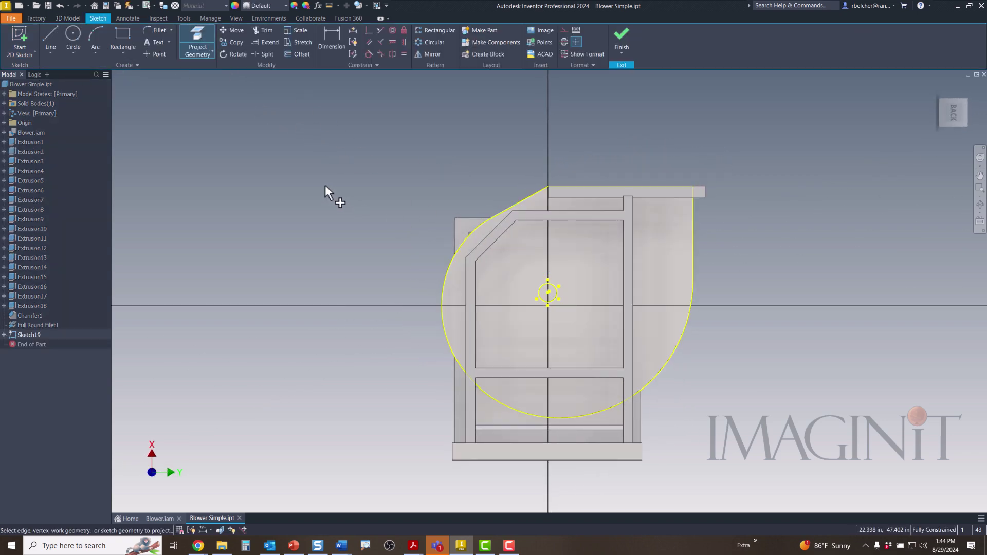
key("Escape")
key("F6")
Step: Extrude the projected outline to the frame's far face to form the housing
key("e")
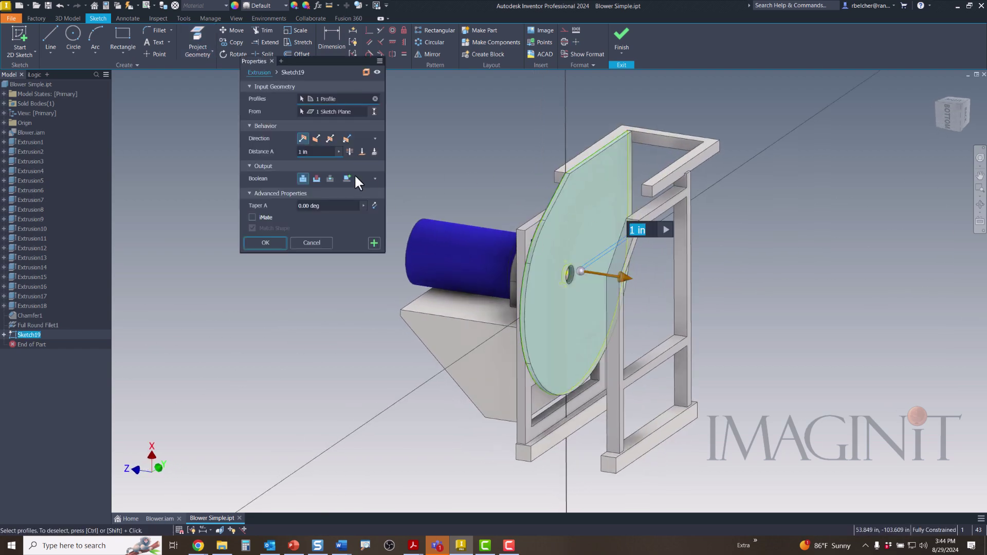
middle_click_drag(458, 192, 573, 186, "shift")
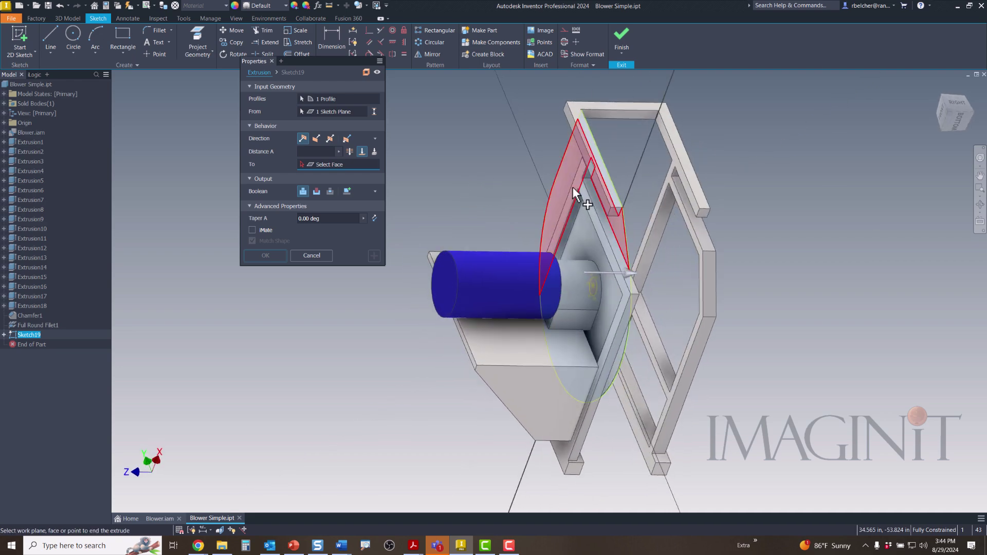
left_click(678, 170)
left_click(262, 256)
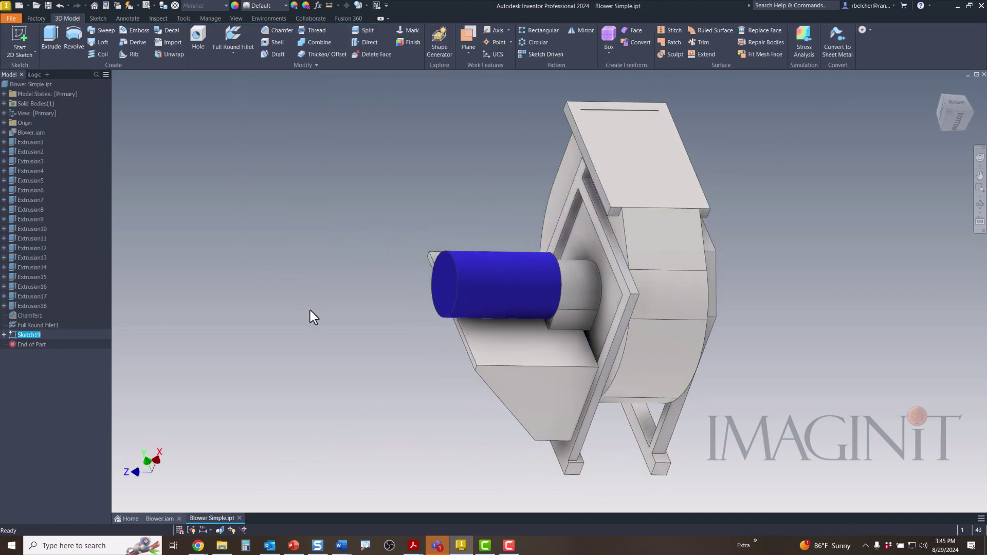
mouse_move(313, 317)
middle_mouse_down("shift")
mouse_move(353, 375)
mouse_move(639, 352)
mouse_move(623, 359)
mouse_move(549, 341)
mouse_move(538, 384)
mouse_move(582, 368)
middle_mouse_up("shift")
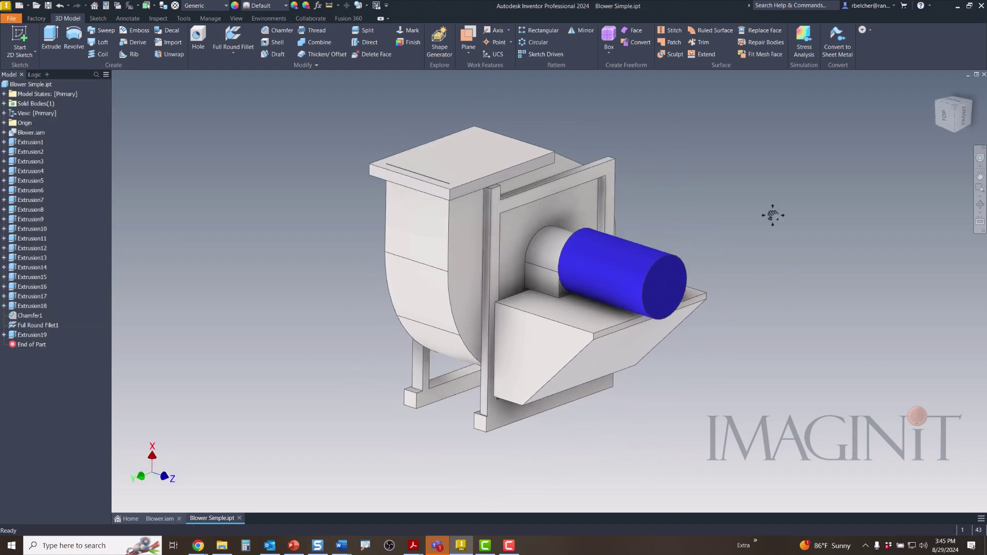
middle_click_drag(773, 215, 803, 196, "shift")
left_click_drag(940, 87, 819, 254)
middle_click_drag(820, 253, 894, 306, "shift")
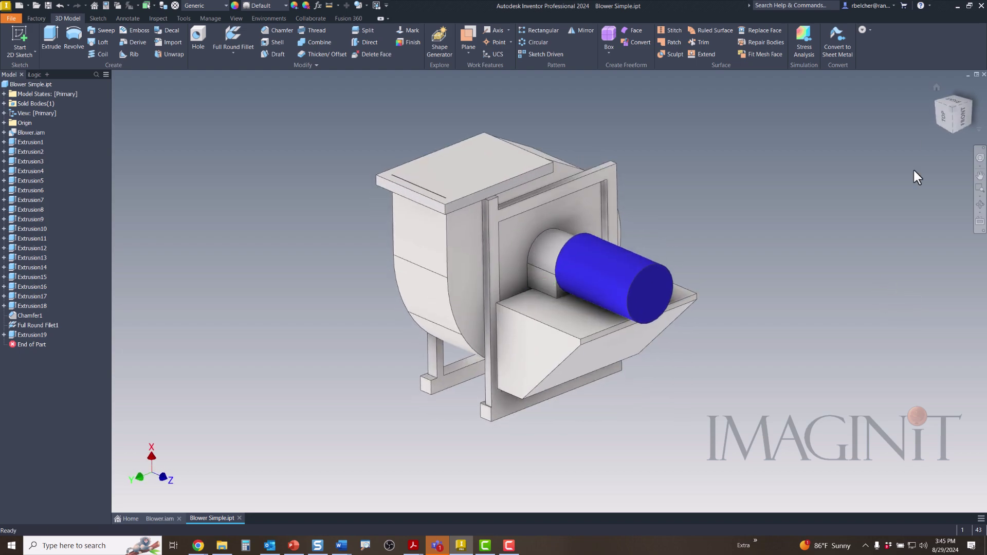
left_click(956, 110)
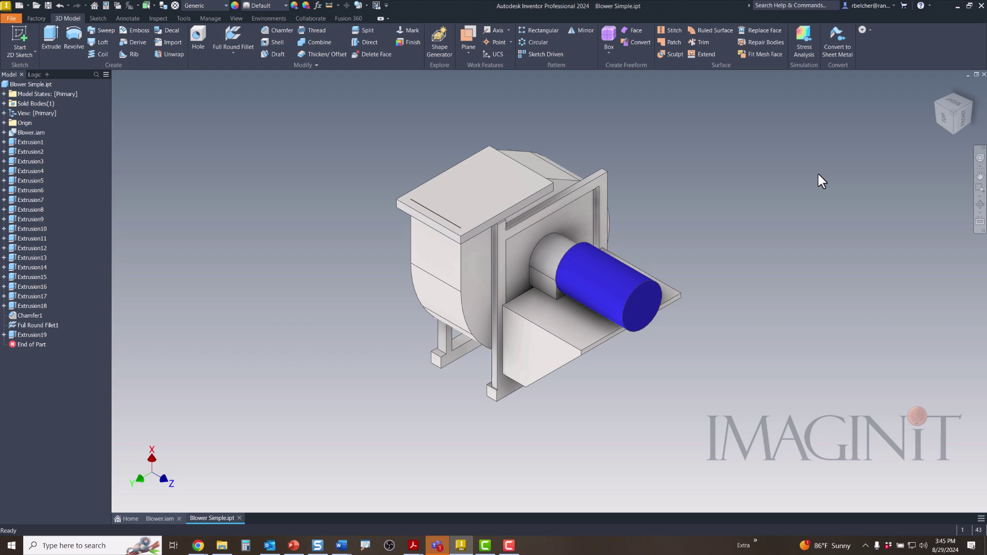
Step: Break Blower.iam's link with its base component from the model browser
right_click(29, 132)
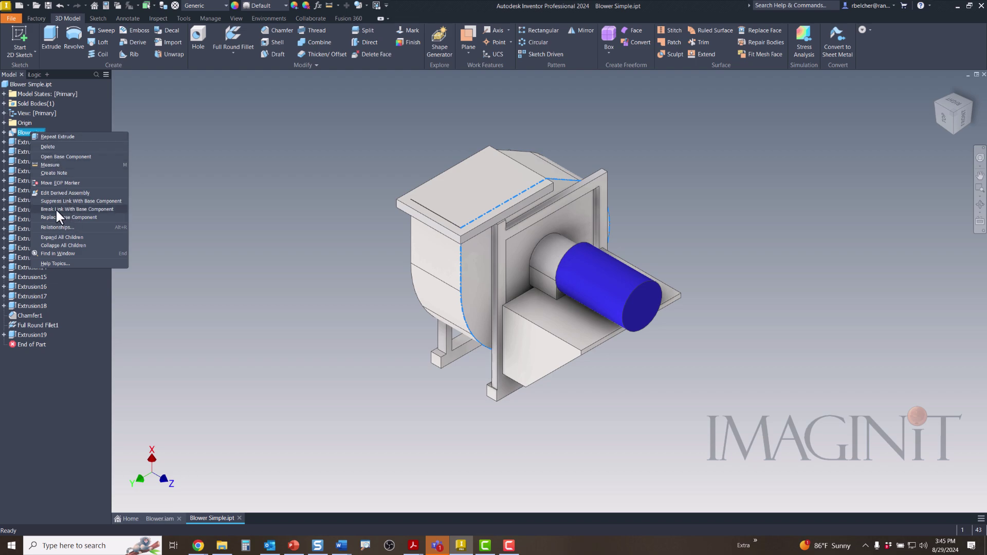
left_click(81, 209)
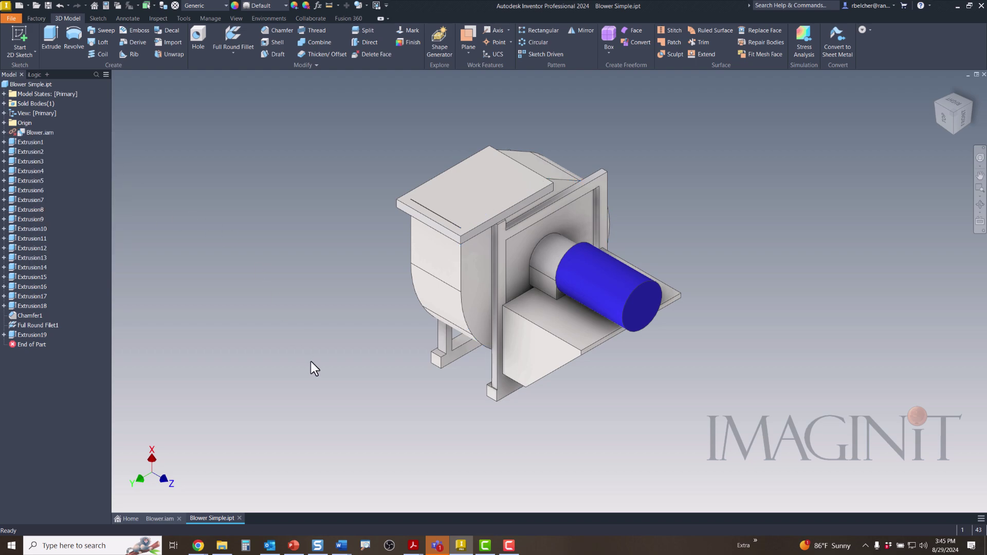